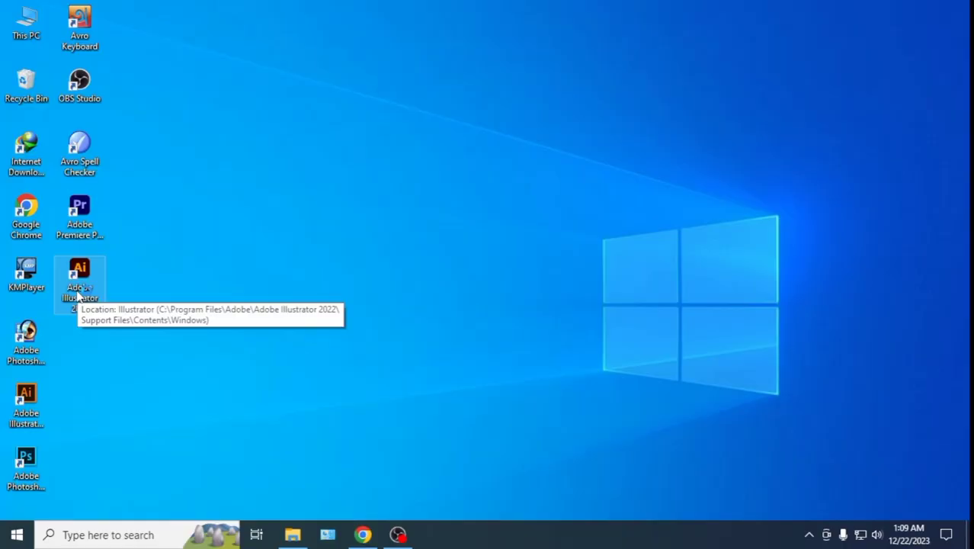
Launch Adobe Illustrator from its desktop shortcut.
double_click(79, 278)
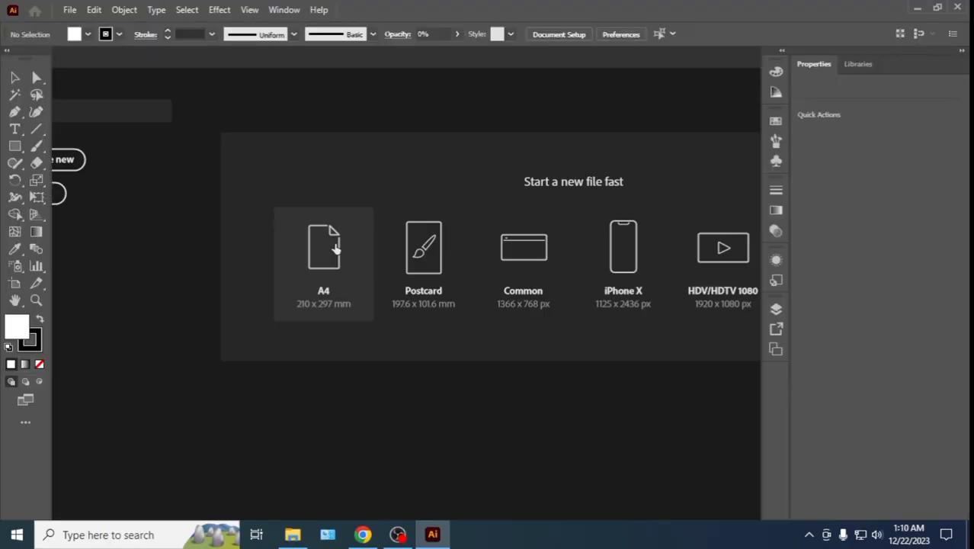
Start a new blank document and draw a 327.5 pt circle with no fill.
click(335, 249)
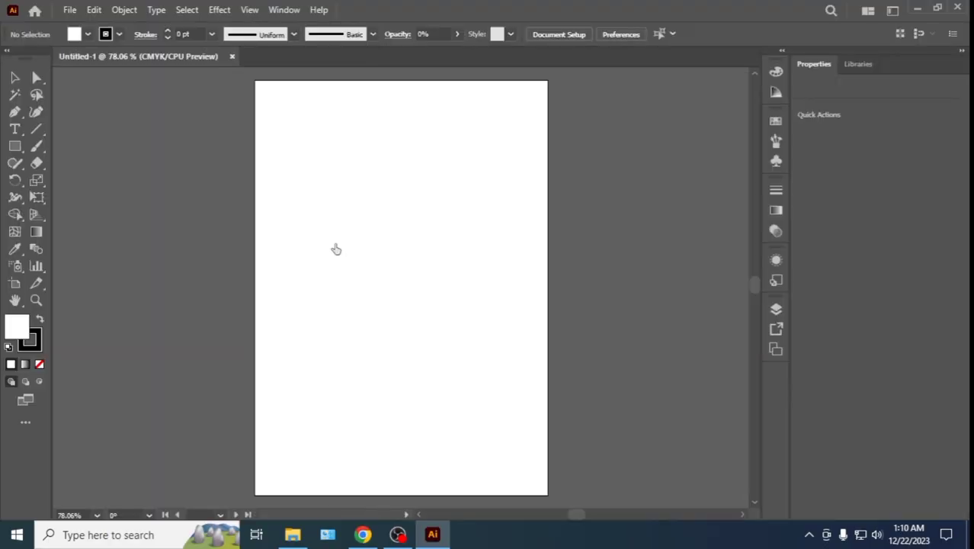
right_click(14, 145)
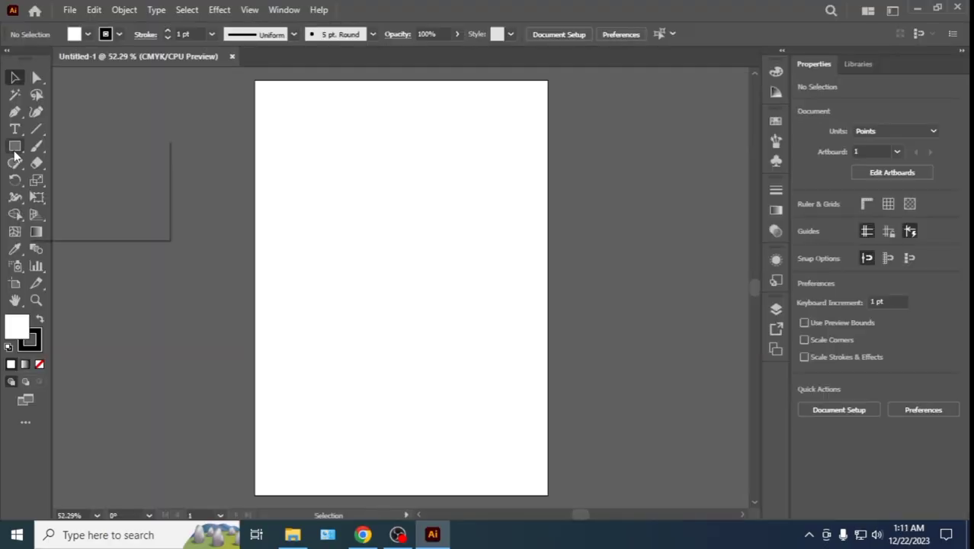
click(76, 180)
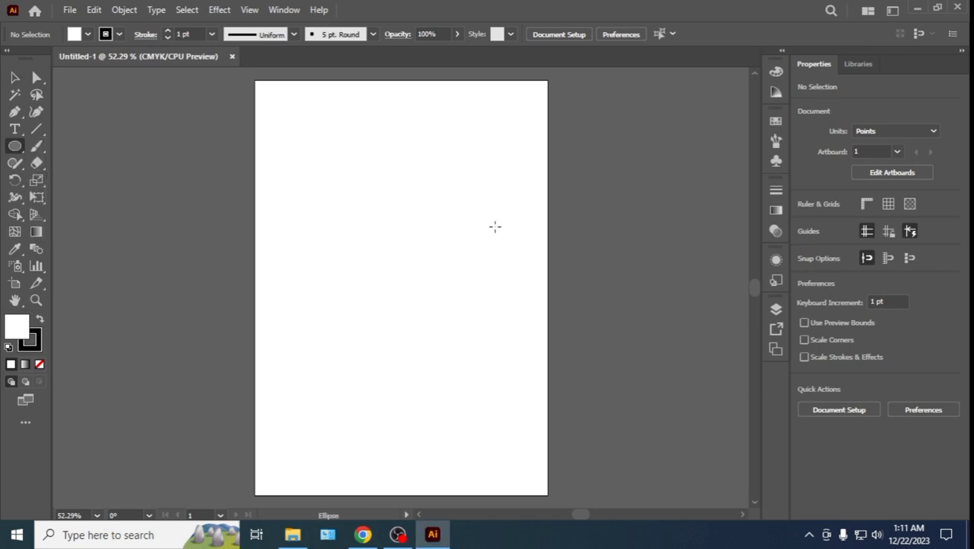
drag(364, 217, 463, 377)
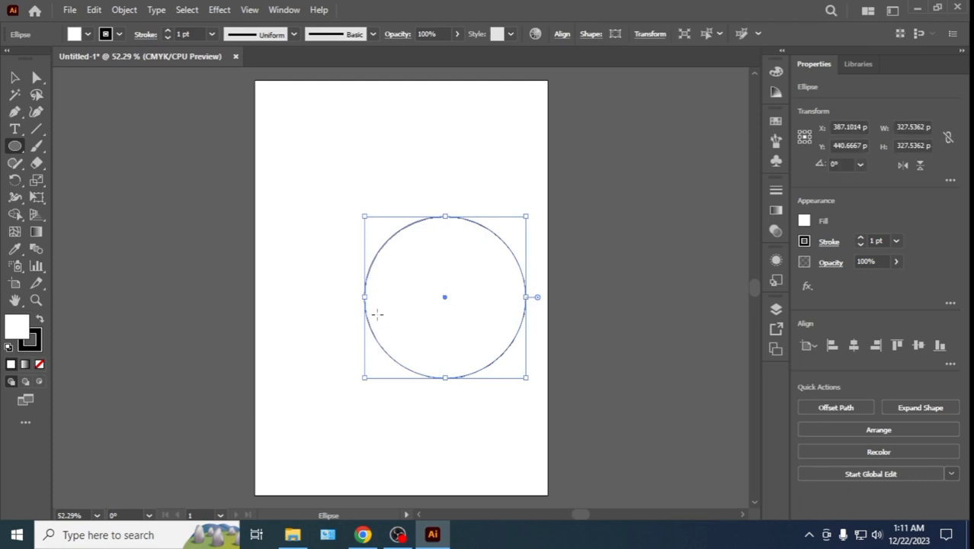
click(39, 364)
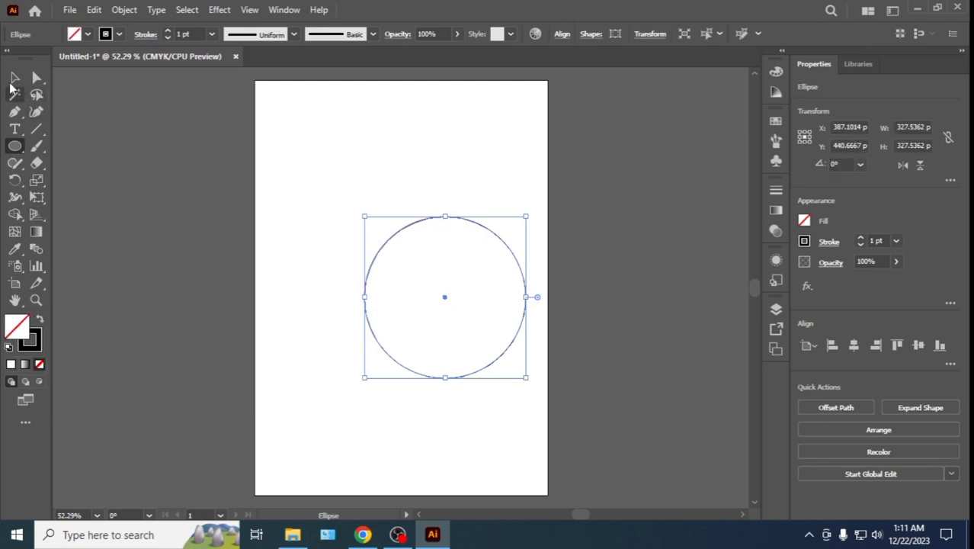
Move the circle up and left toward the artboard's upper middle, then deselect.
click(15, 77)
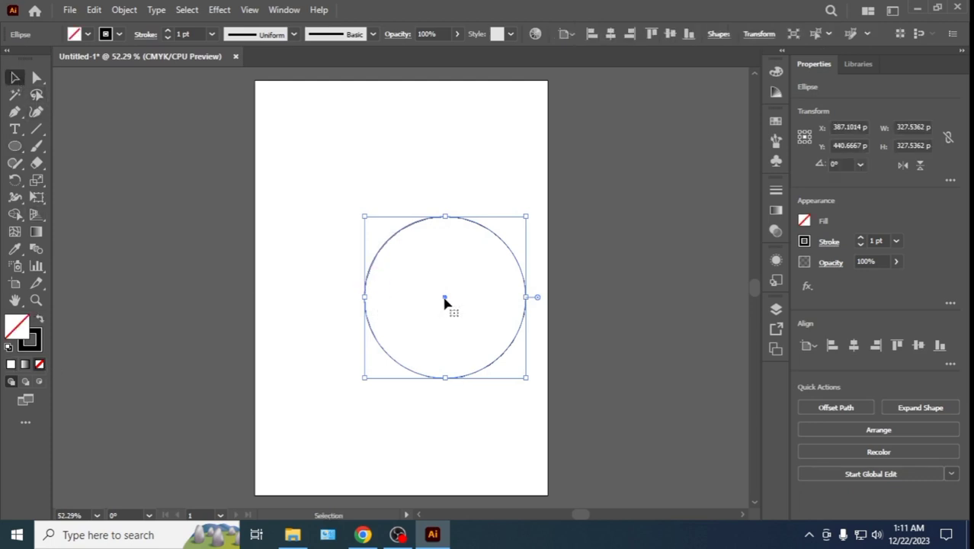
mouse_move(446, 302)
mouse_down()
mouse_move(409, 264)
mouse_move(406, 272)
mouse_up()
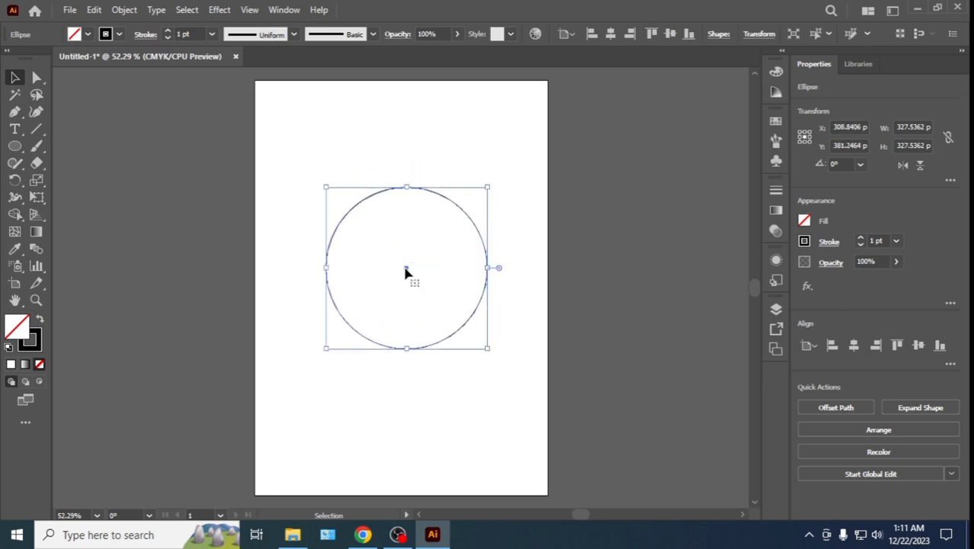
click(392, 148)
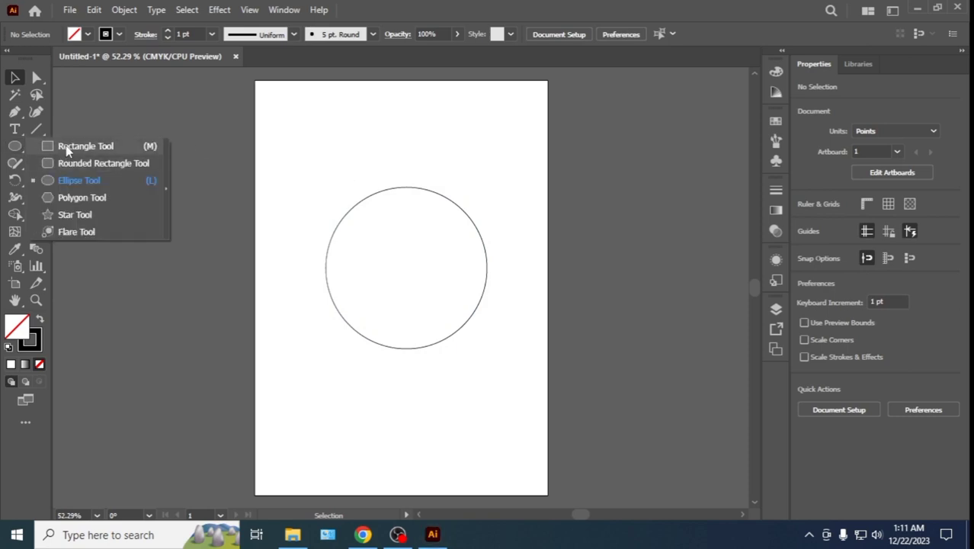
Draw a tall thin rectangle, about 41.6 by 476.8 pt, through the circle.
drag(23, 147, 64, 145)
drag(401, 151, 421, 387)
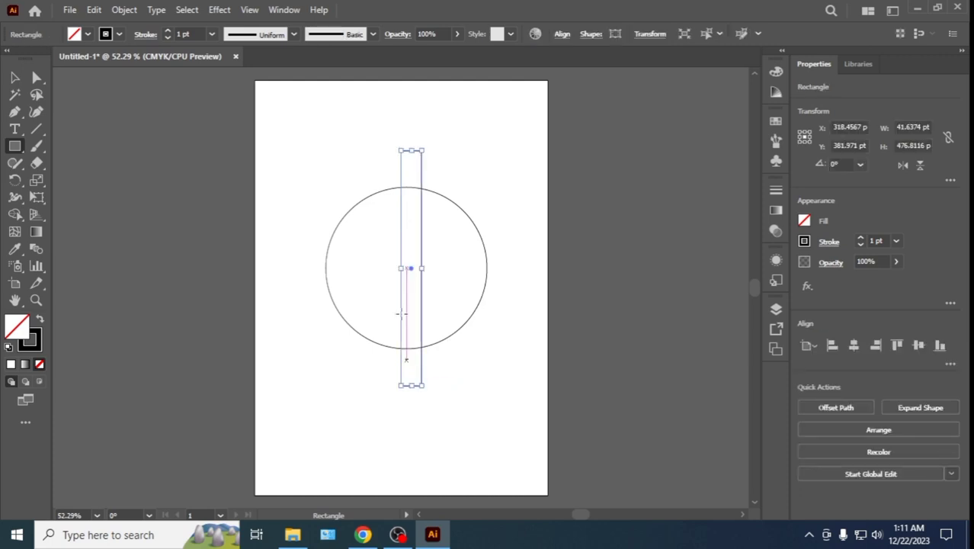
click(325, 150)
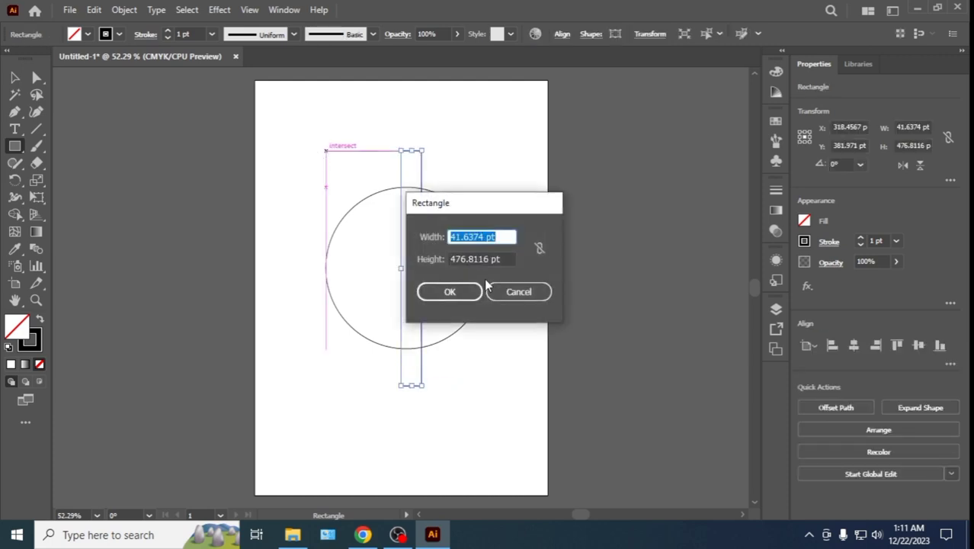
click(516, 291)
Horizontally centre the rectangle on the circle, then select the rectangle alone.
click(15, 77)
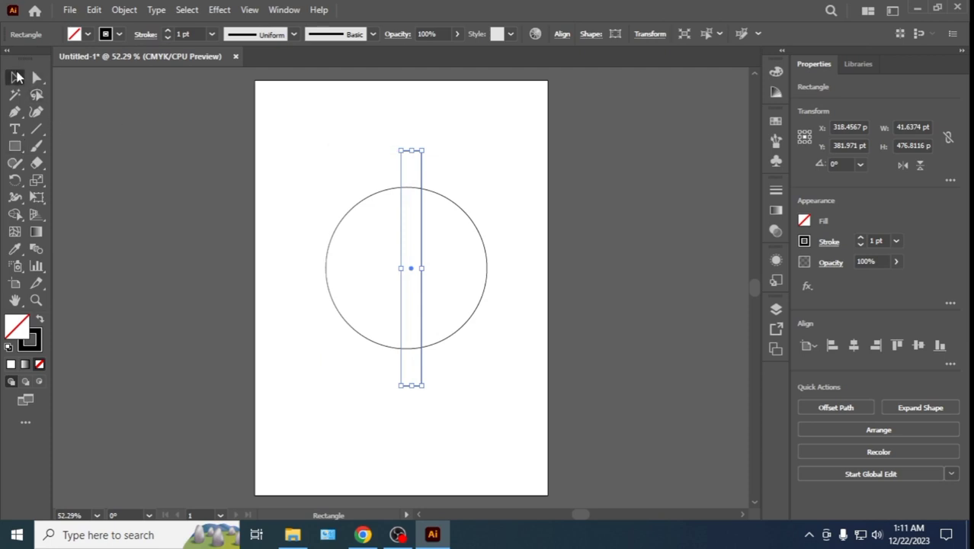
drag(326, 118, 481, 381)
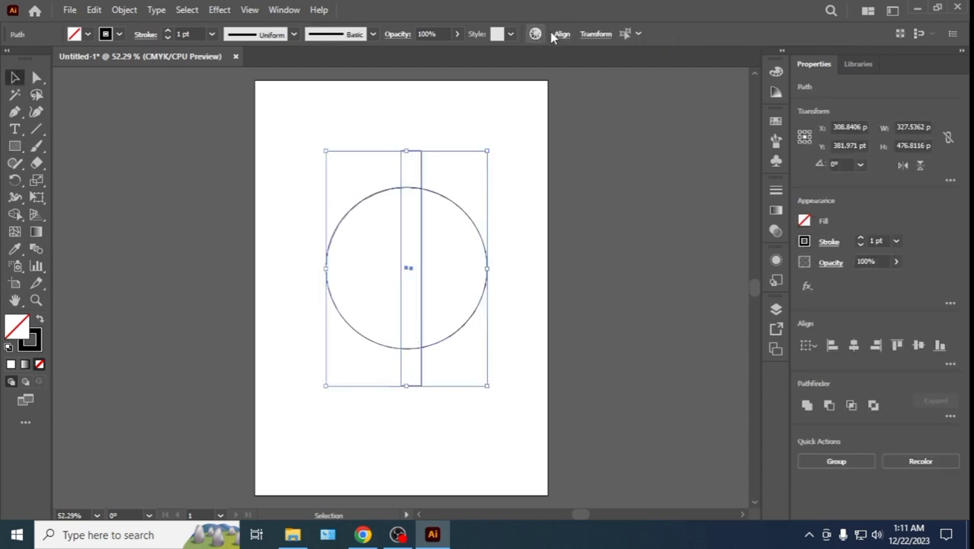
click(561, 34)
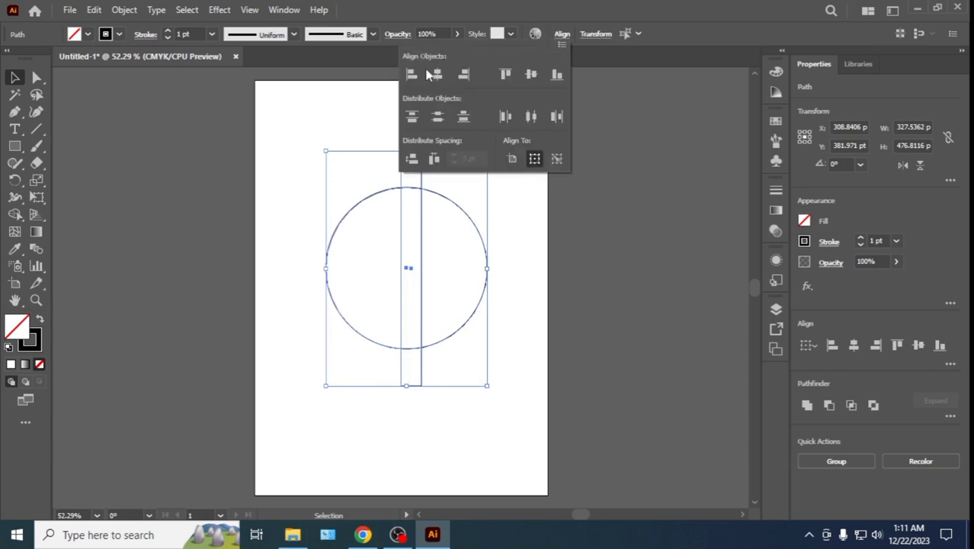
click(437, 76)
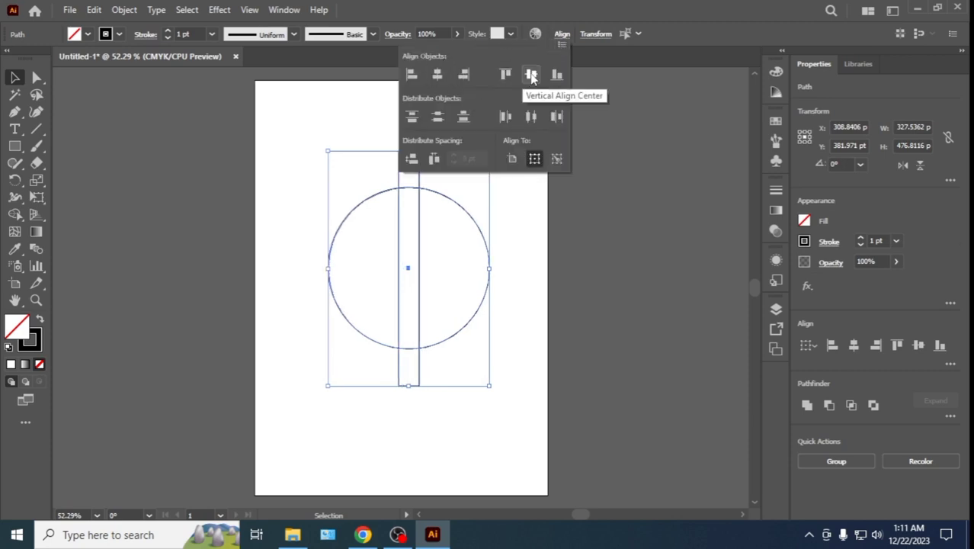
click(560, 34)
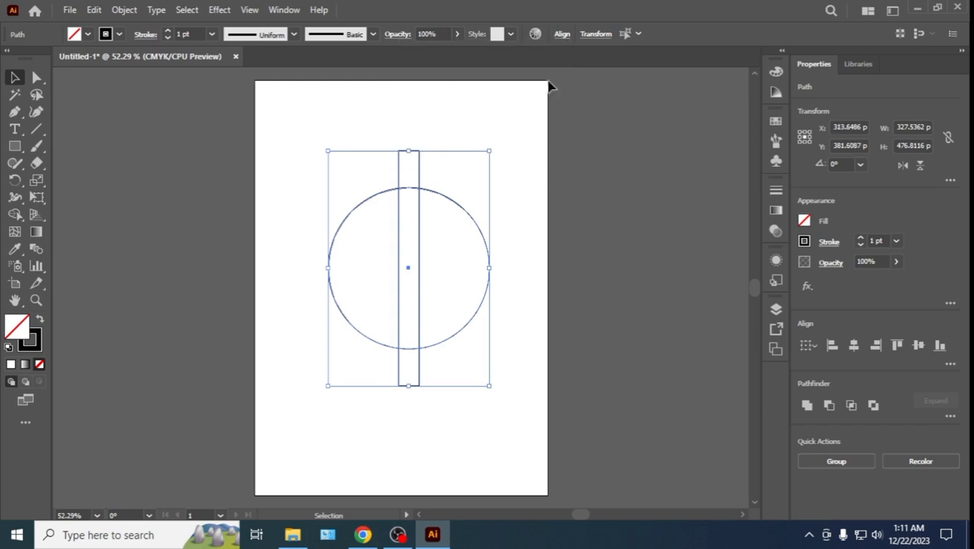
click(469, 89)
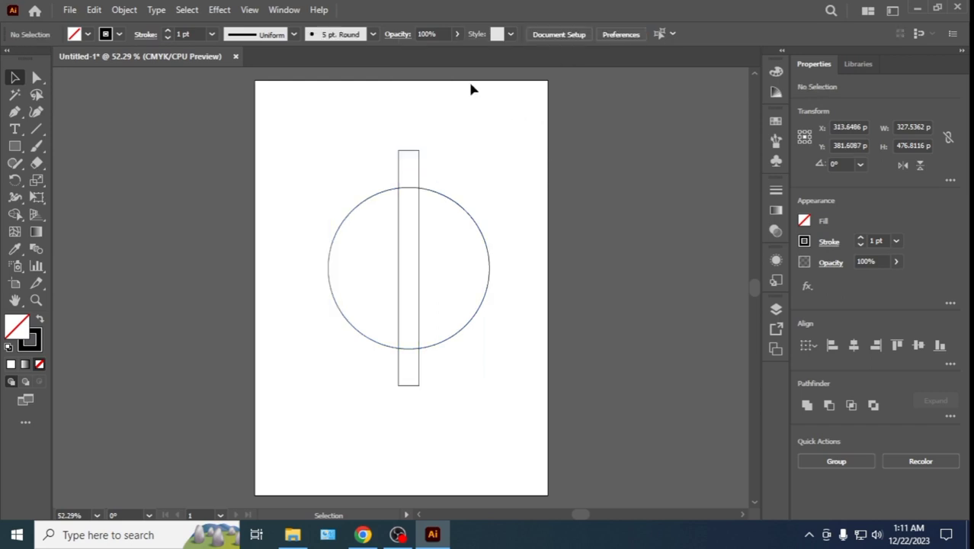
click(419, 170)
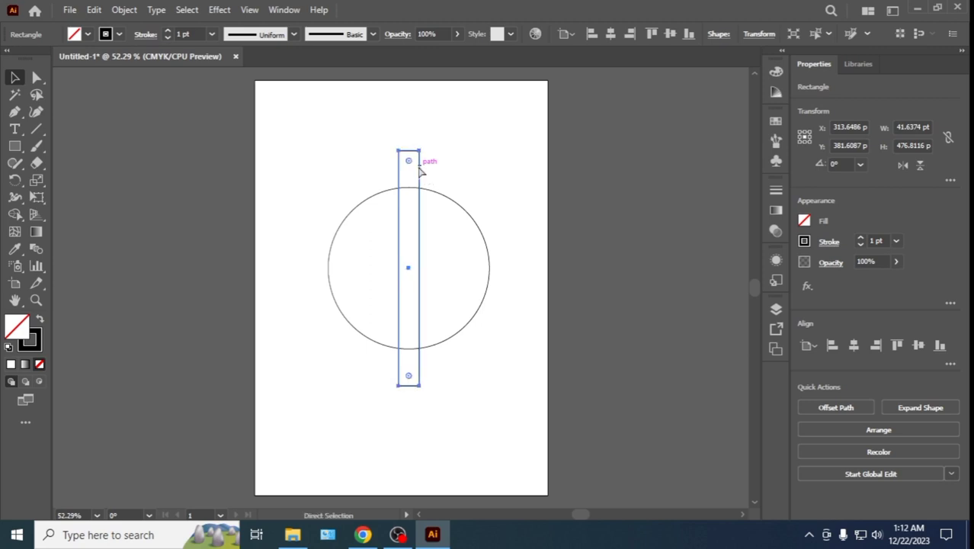
Duplicate the vertical bar, rotate it 90° and place it across the circle's top.
mouse_move(420, 169)
mouse_down()
mouse_move(412, 188)
mouse_move(413, 164)
mouse_move(491, 292)
mouse_up()
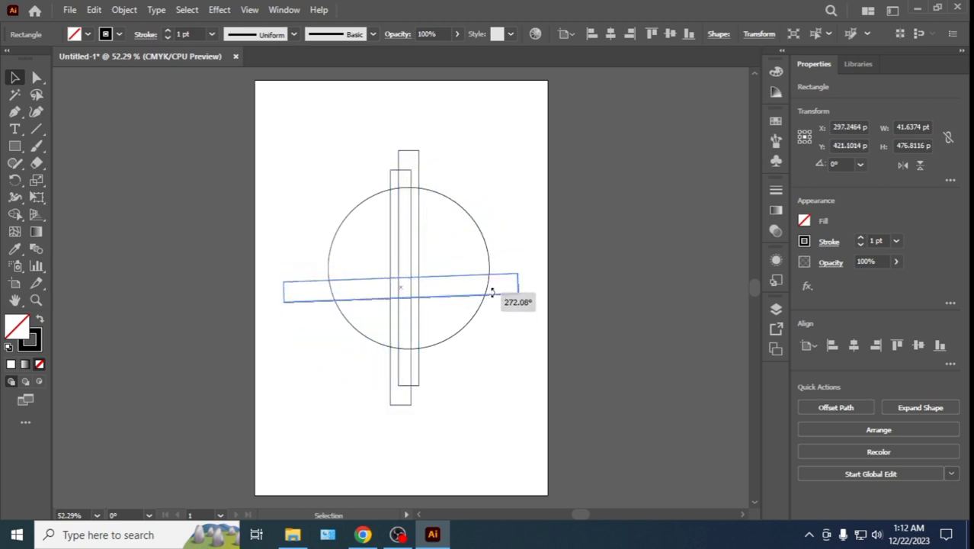
mouse_move(491, 292)
mouse_down()
mouse_move(446, 228)
mouse_move(447, 198)
mouse_up()
click(450, 269)
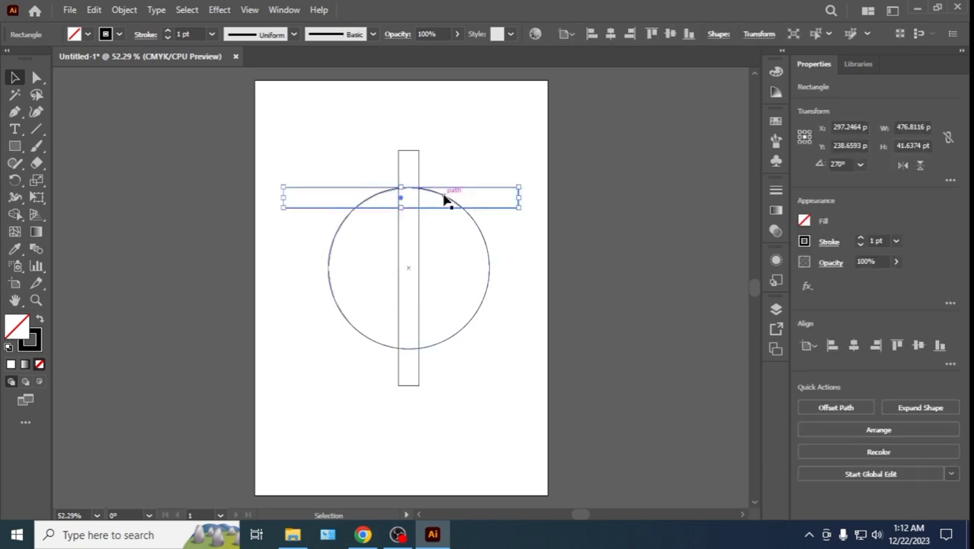
Copy the horizontal bar and snap the copy to the circle's bottom edge.
key(ctrl+c)
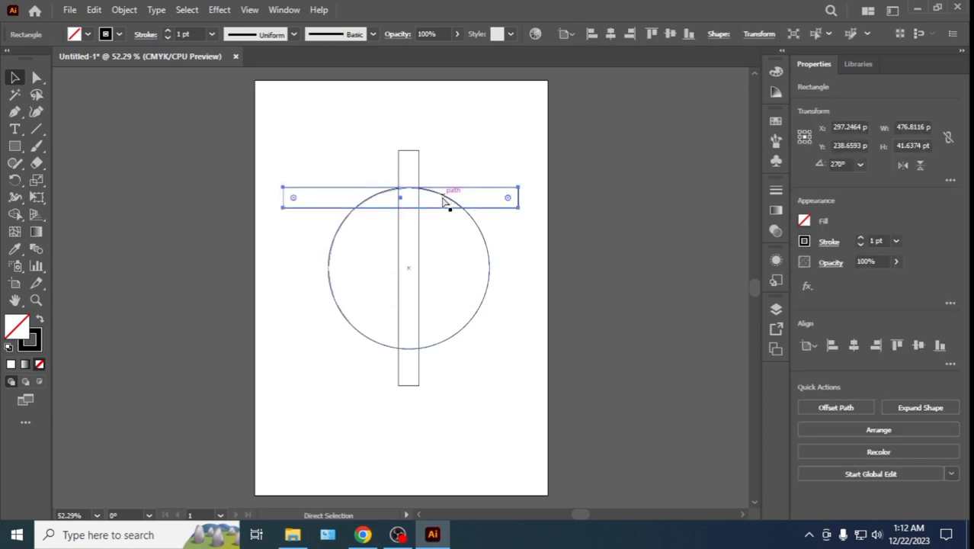
key(ctrl+v)
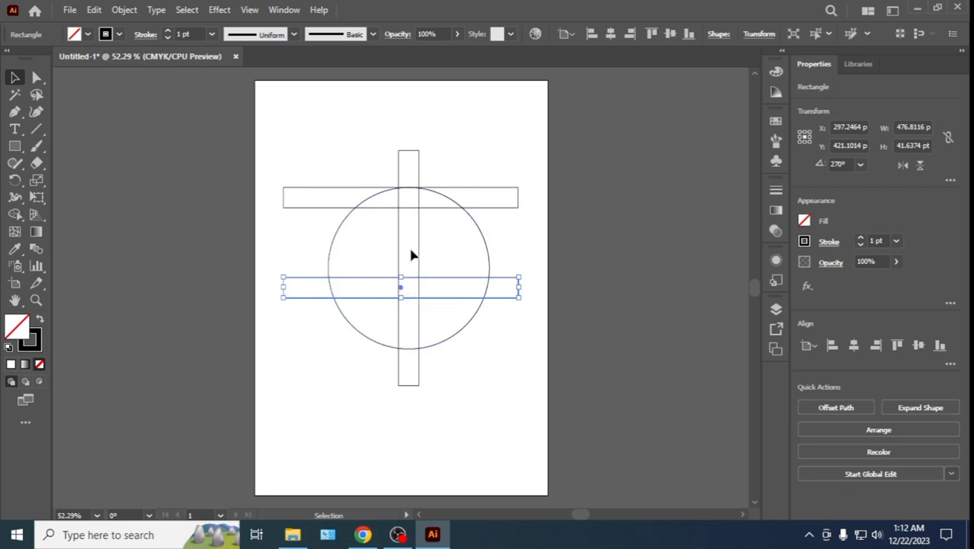
click(411, 301)
drag(411, 299, 411, 349)
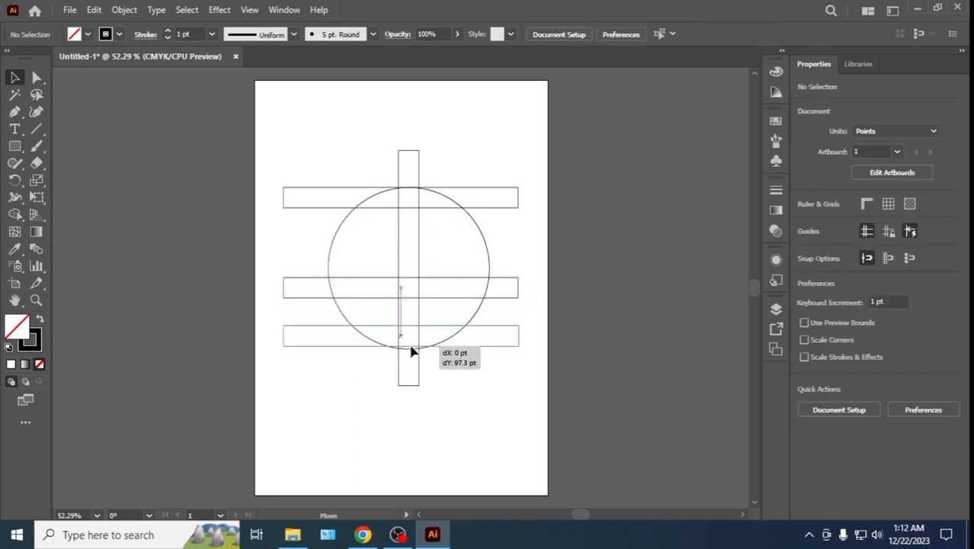
drag(412, 349, 412, 353)
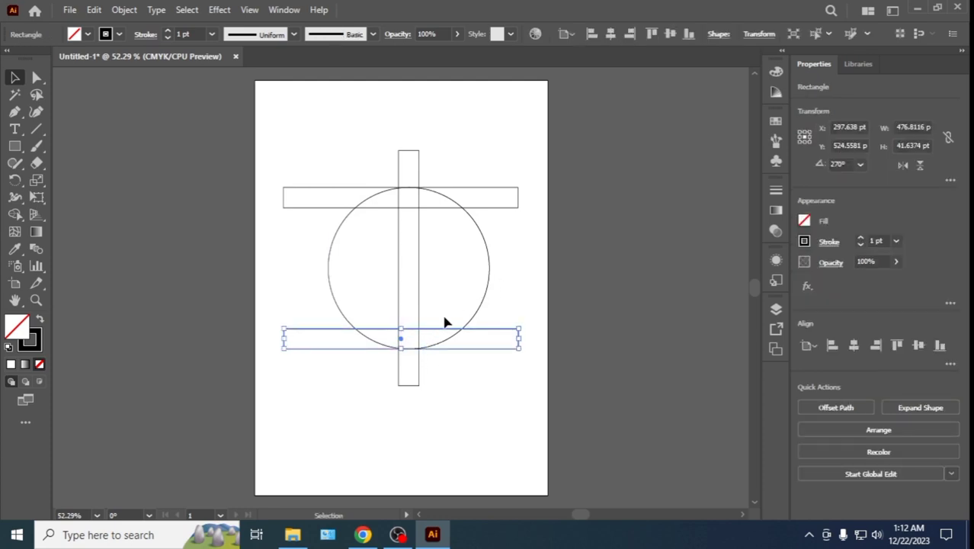
Add a third horizontal bar across the circle's centre.
key(a)
drag(445, 339, 446, 286)
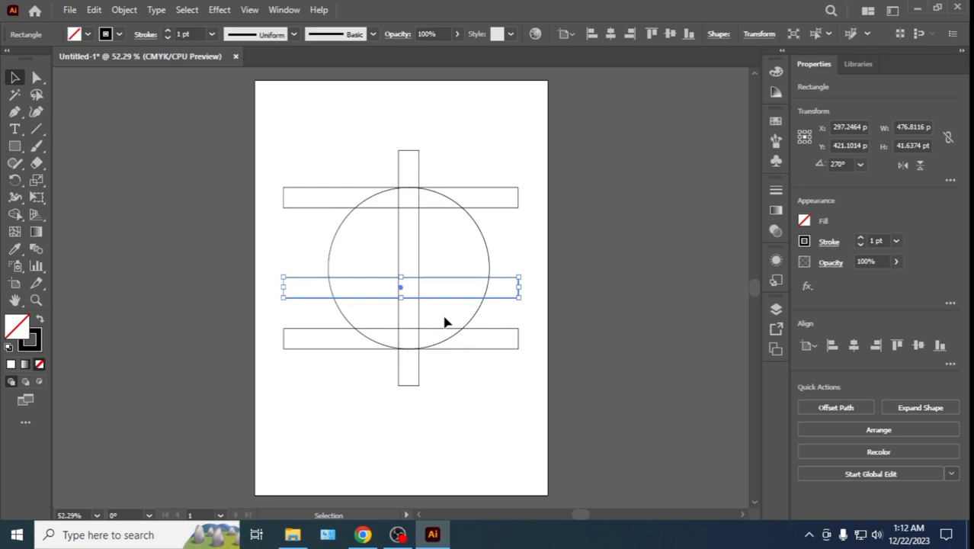
click(513, 254)
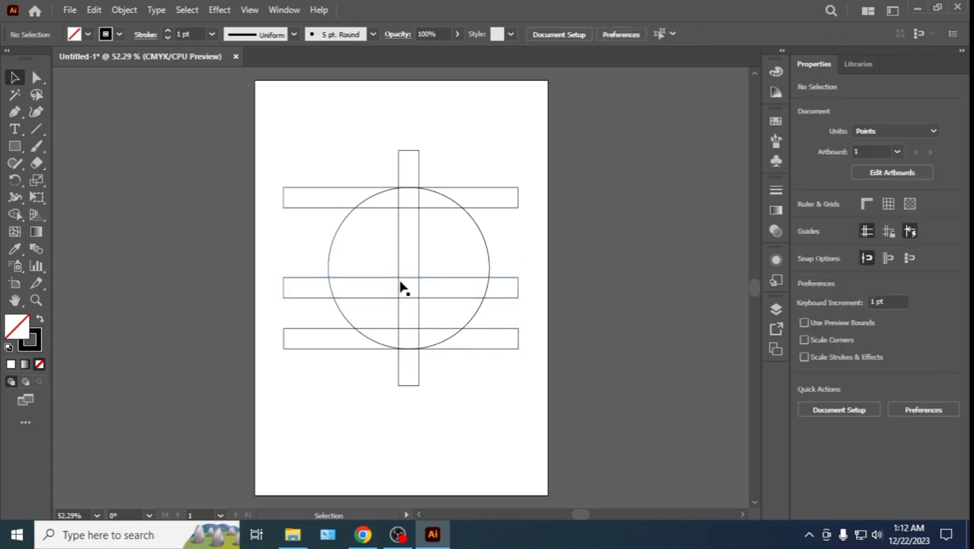
drag(407, 282, 408, 261)
click(452, 133)
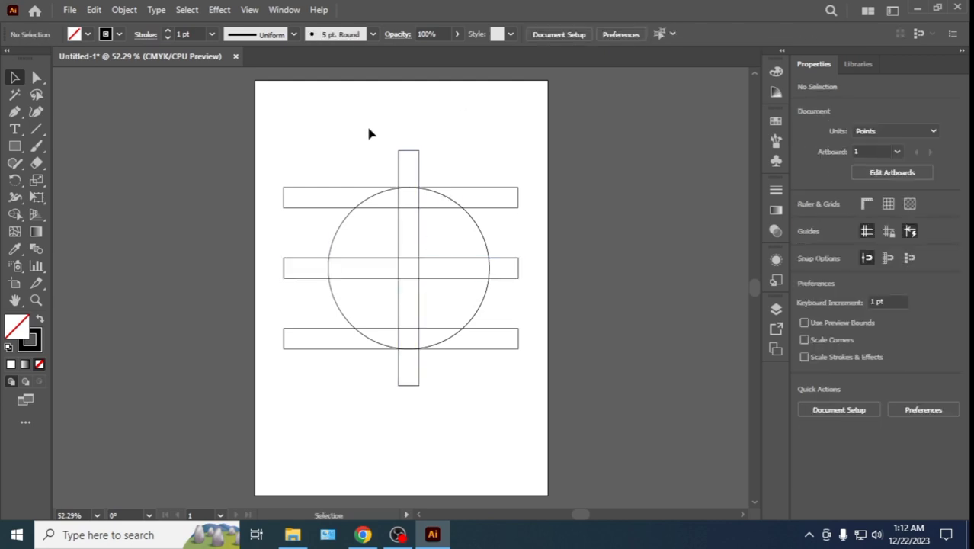
click(474, 222)
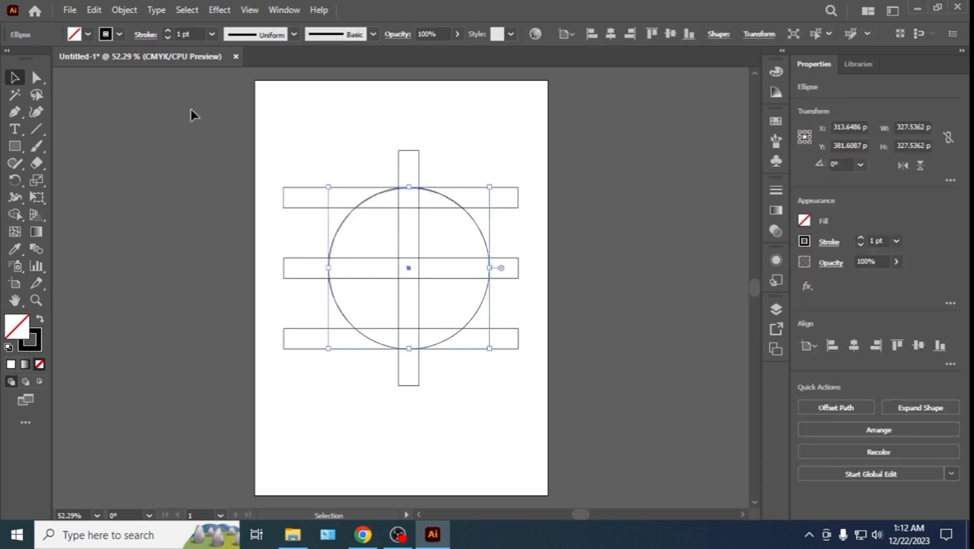
click(94, 10)
click(118, 80)
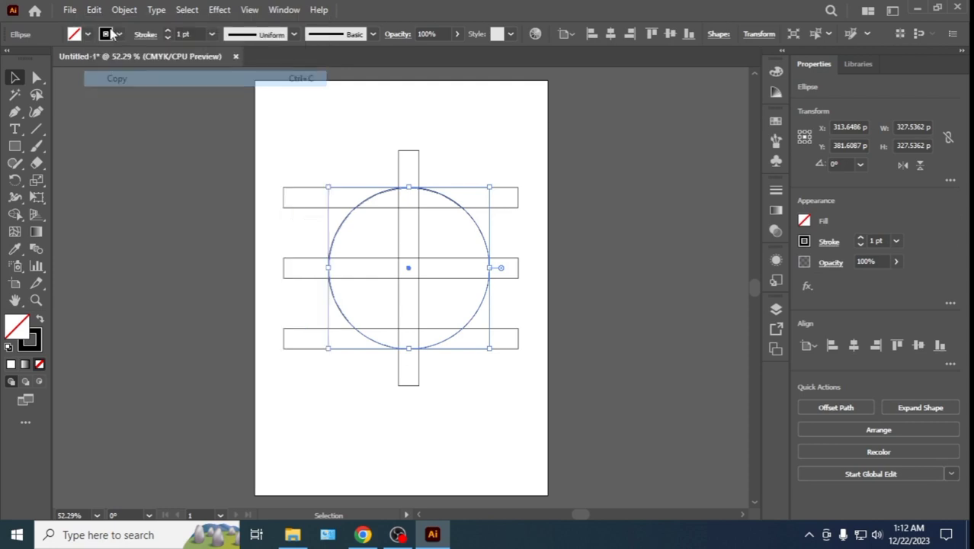
click(94, 10)
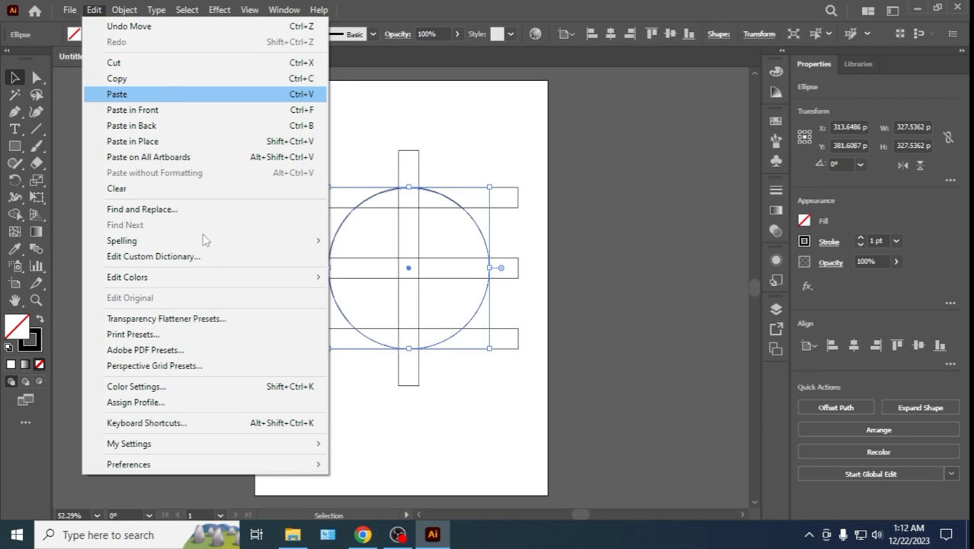
click(128, 106)
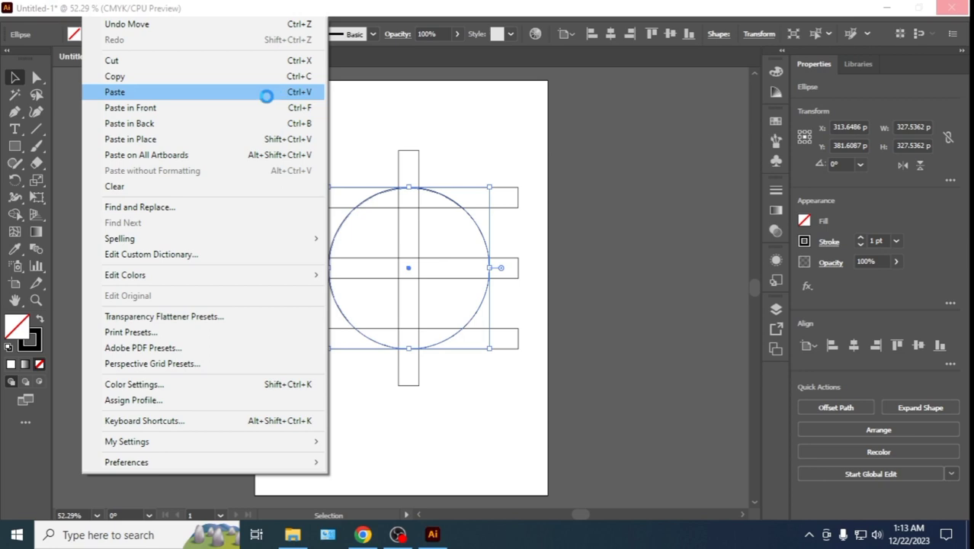
click(266, 96)
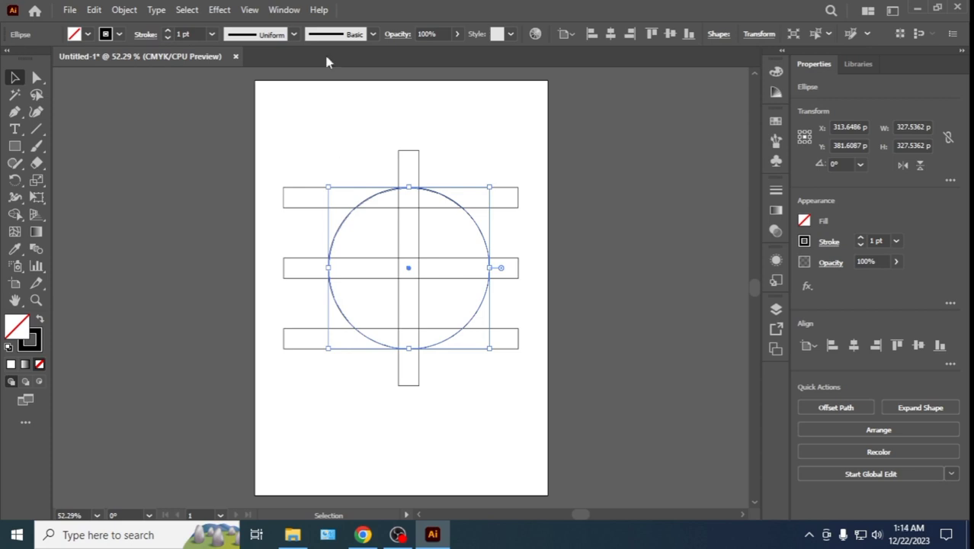
Paste a copy of the circle in place and shrink it from the top to about 285.9 pt.
click(95, 10)
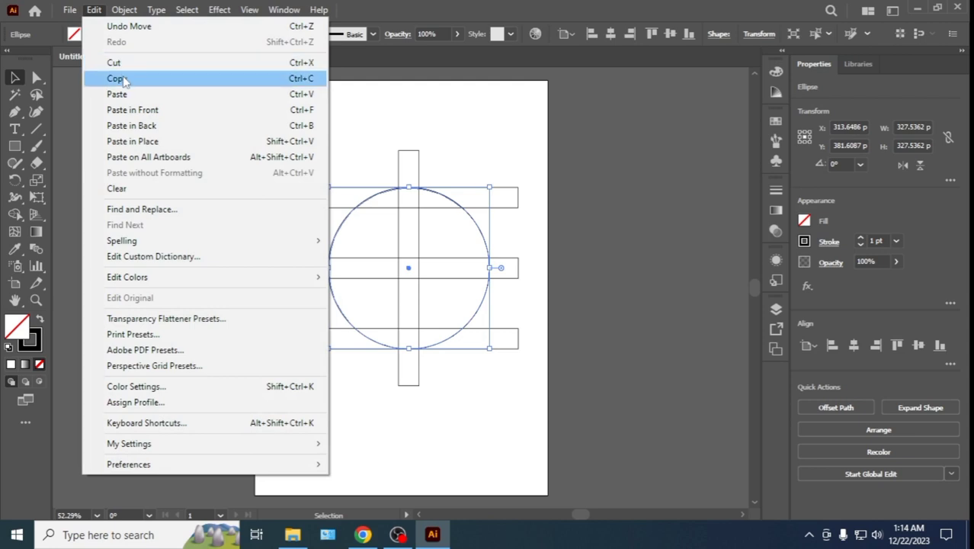
click(120, 78)
click(95, 12)
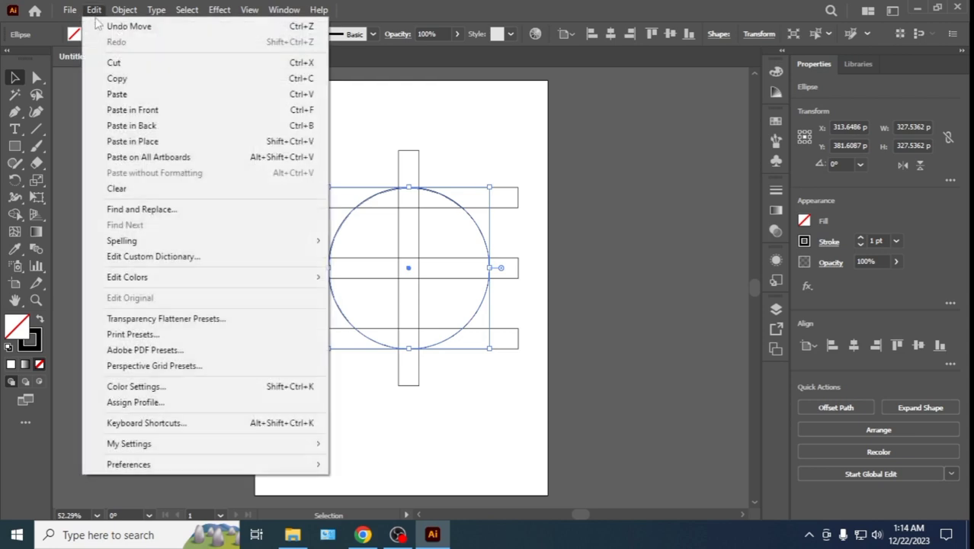
click(128, 110)
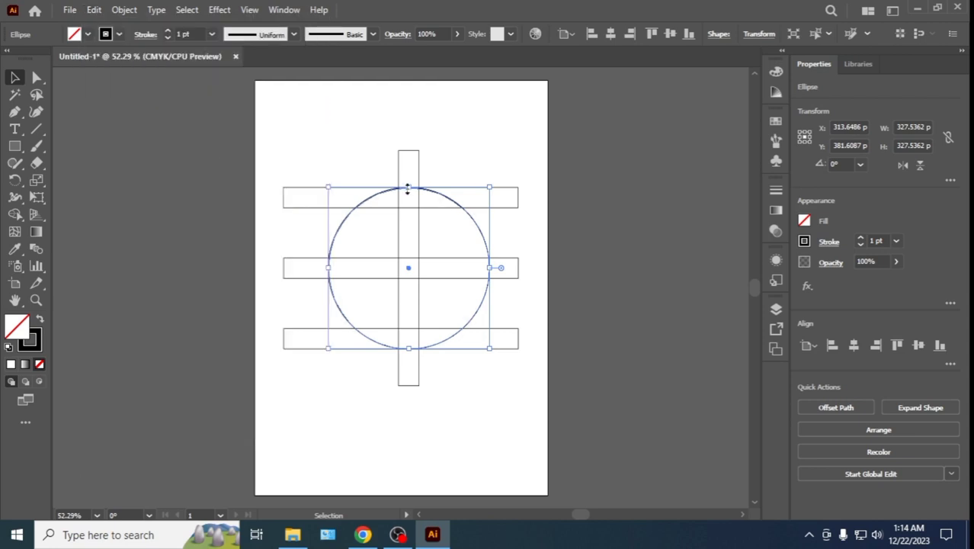
drag(408, 187, 408, 206)
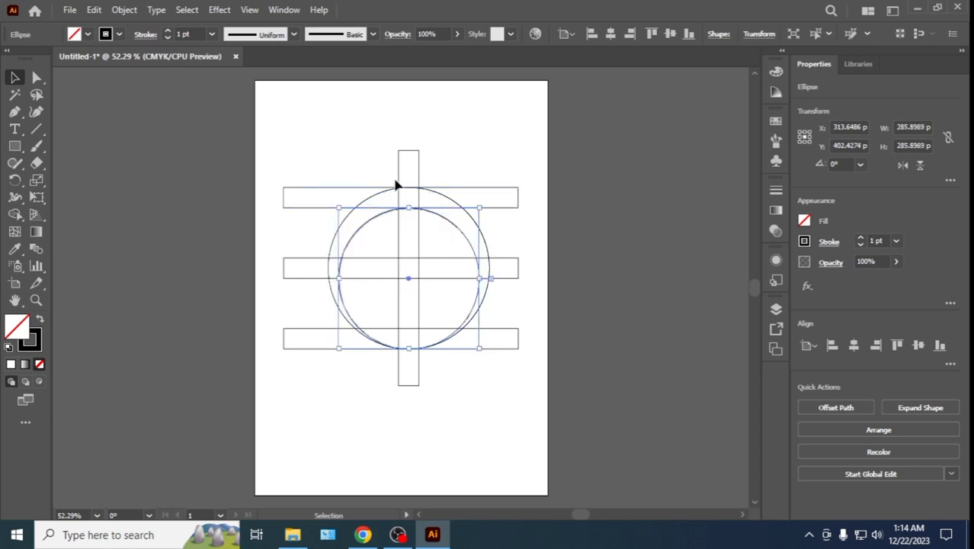
click(376, 152)
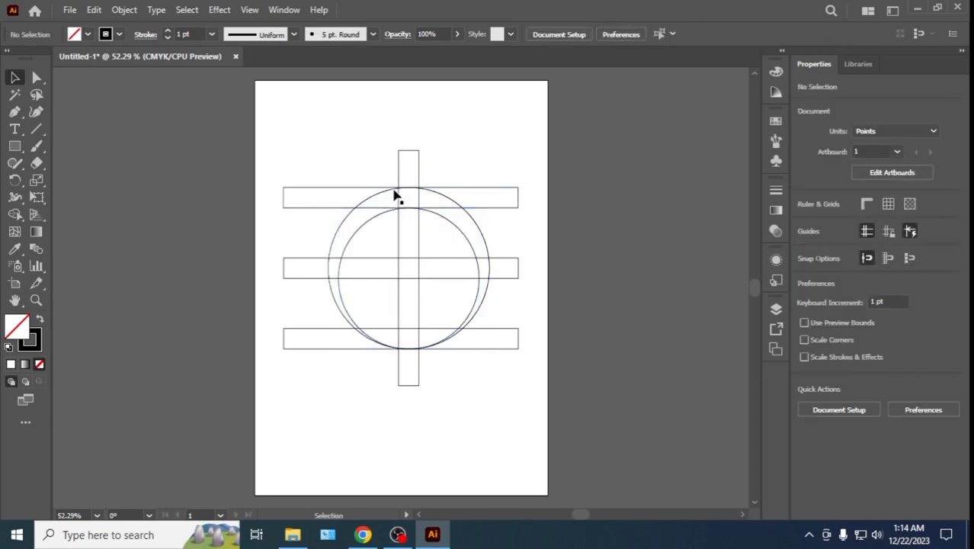
Paste a front copy of the outer circle and shrink it from the bottom to touch the top edge.
click(380, 194)
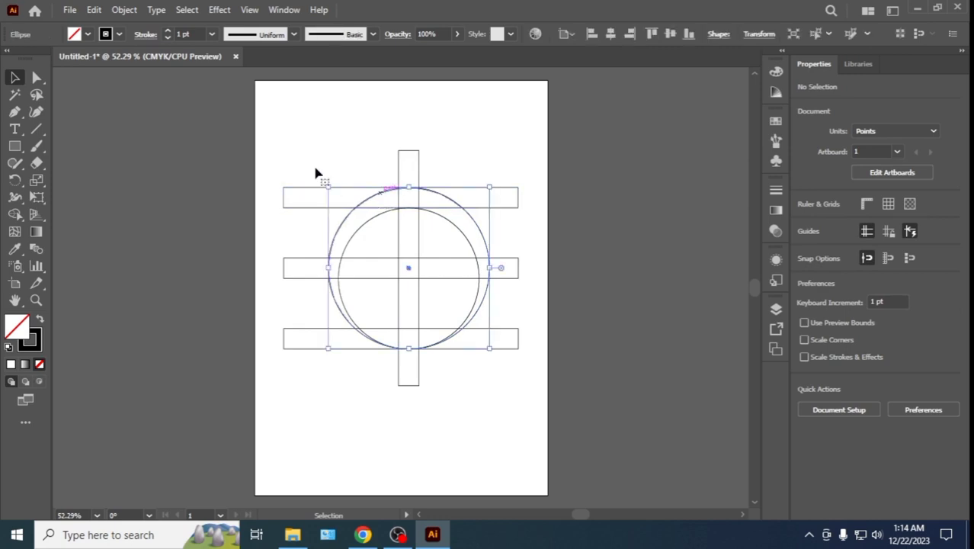
click(95, 10)
click(122, 78)
click(94, 10)
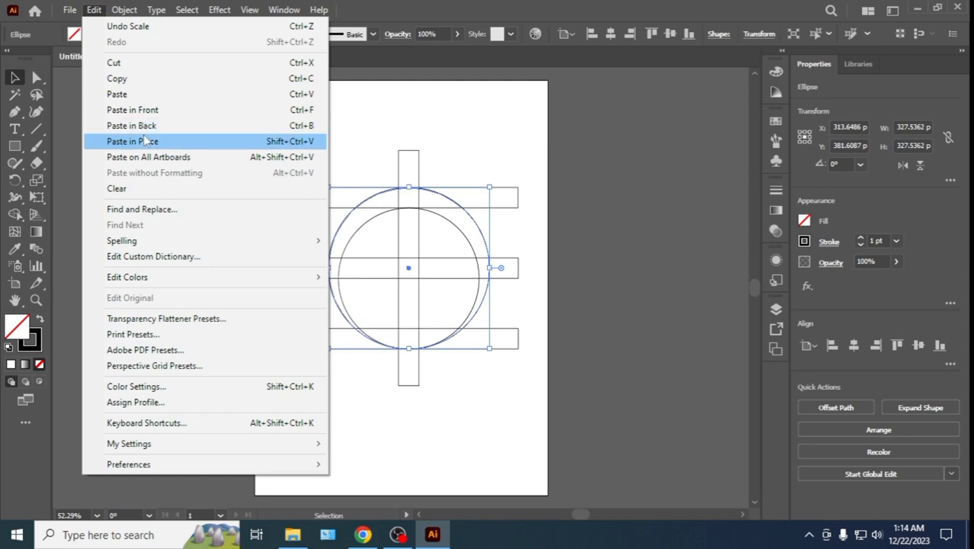
click(145, 112)
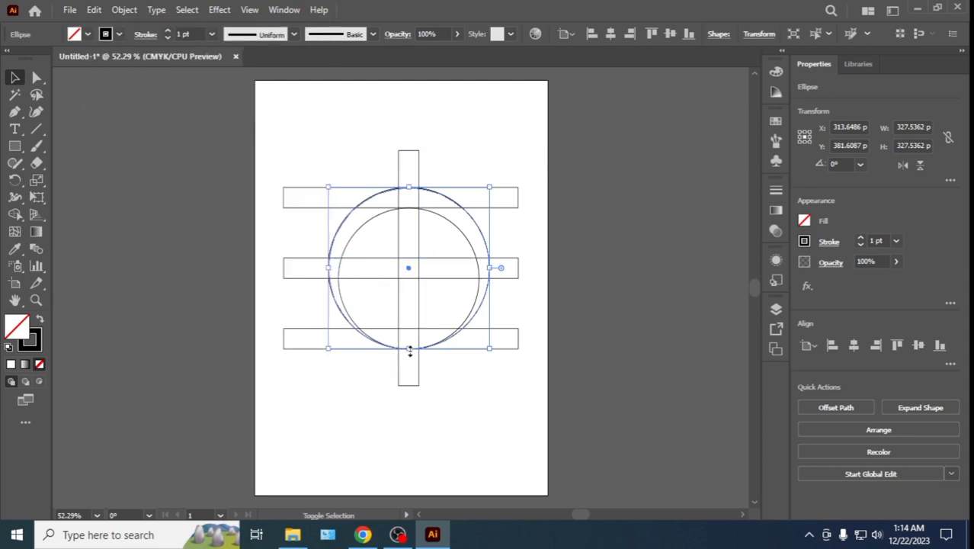
drag(408, 348, 411, 329)
click(462, 150)
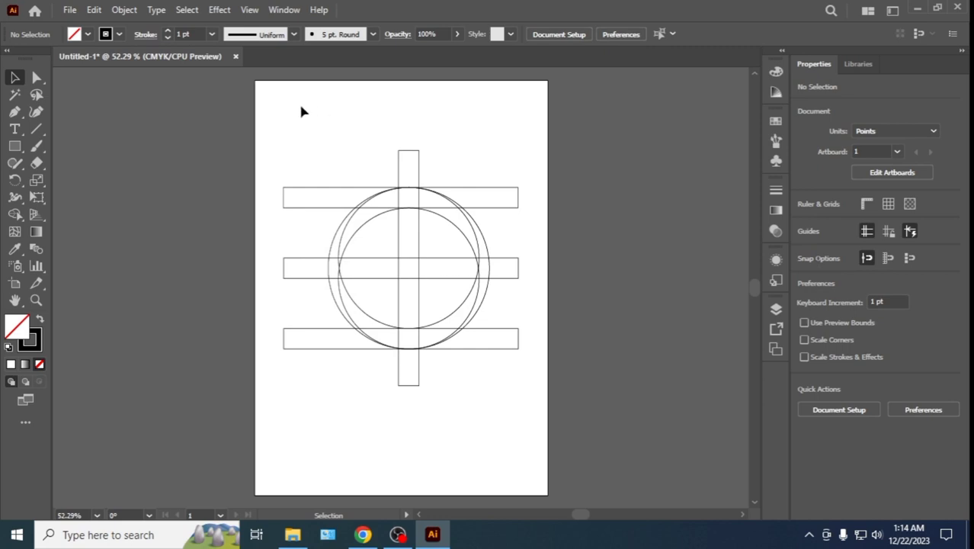
drag(283, 130, 522, 384)
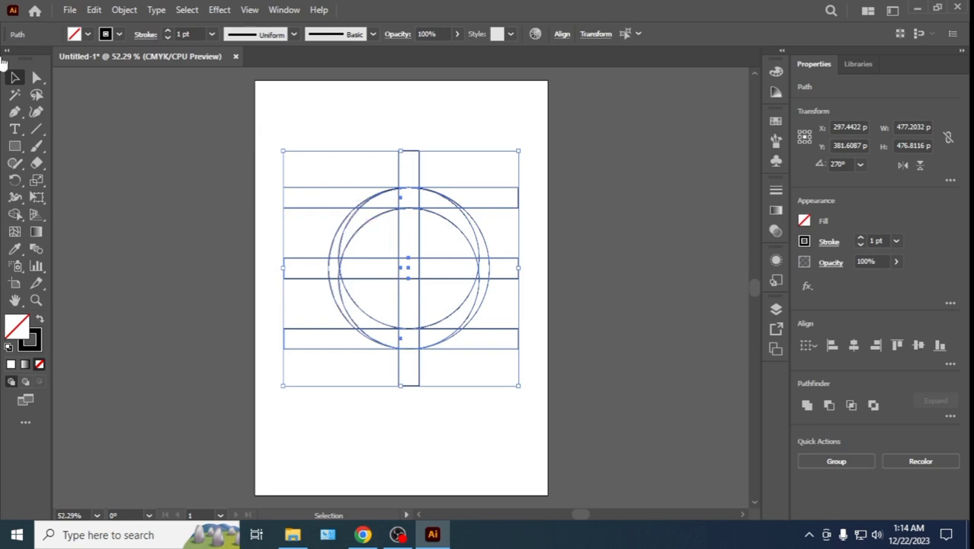
click(15, 214)
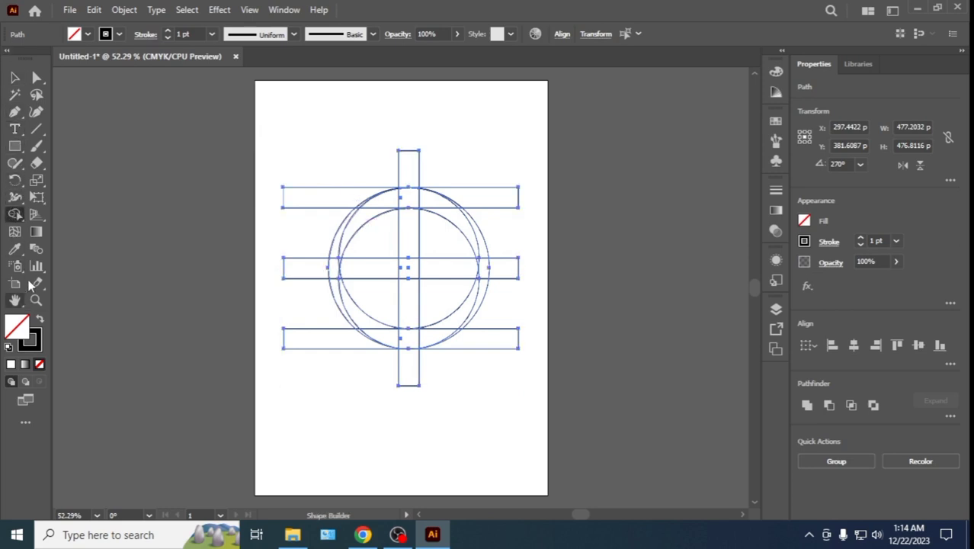
click(73, 35)
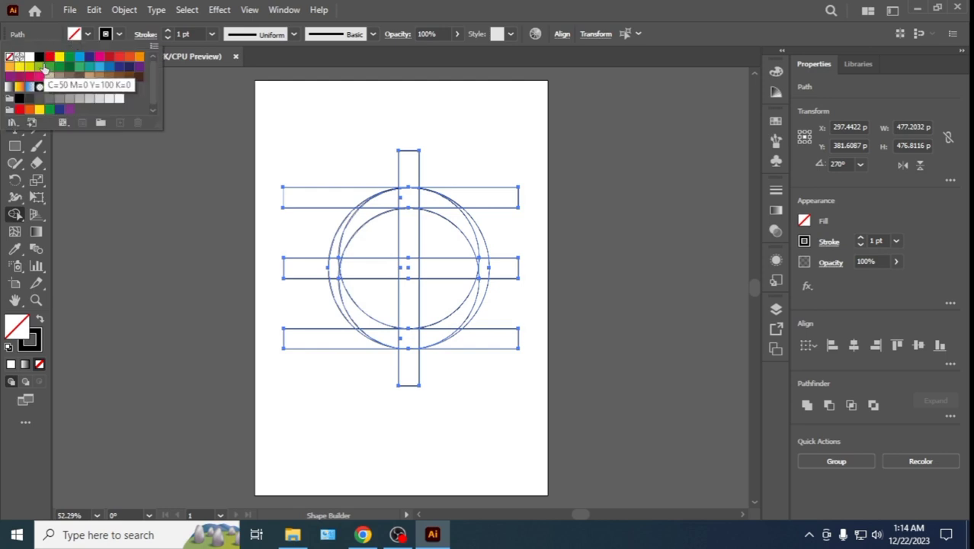
click(49, 57)
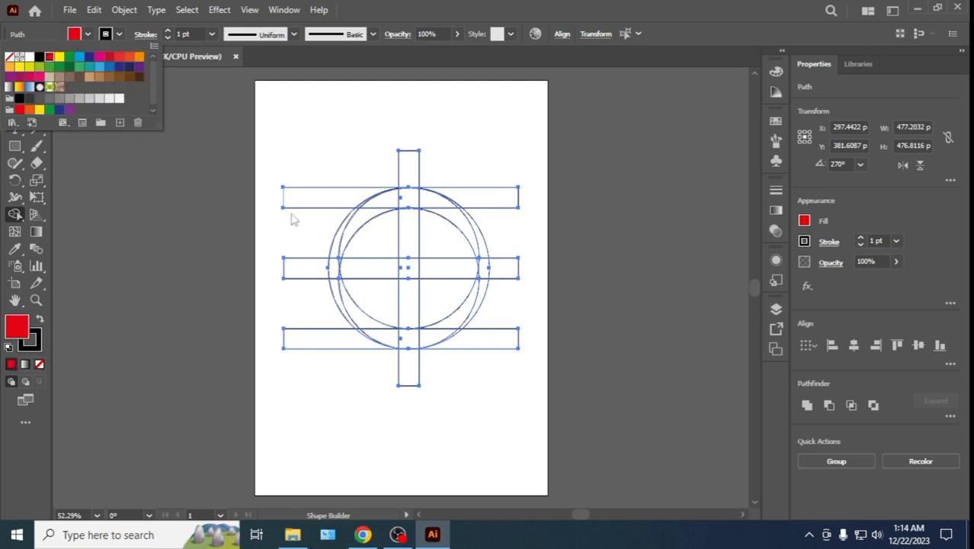
click(373, 174)
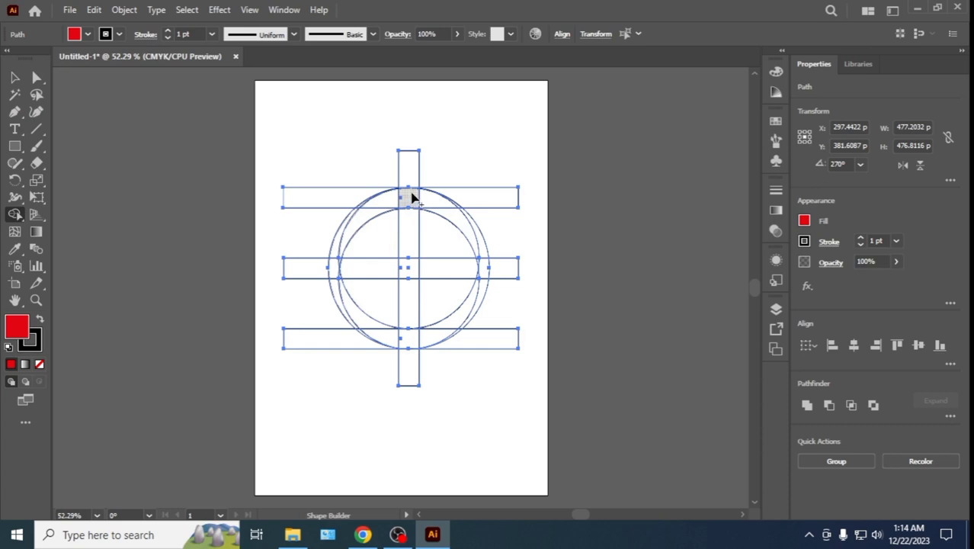
key(shift+k)
key(slash)
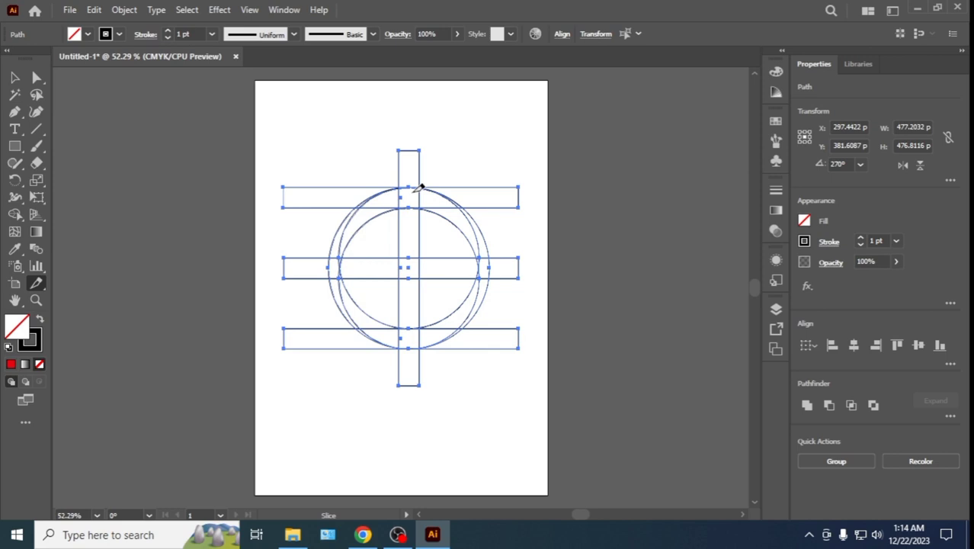
click(420, 187)
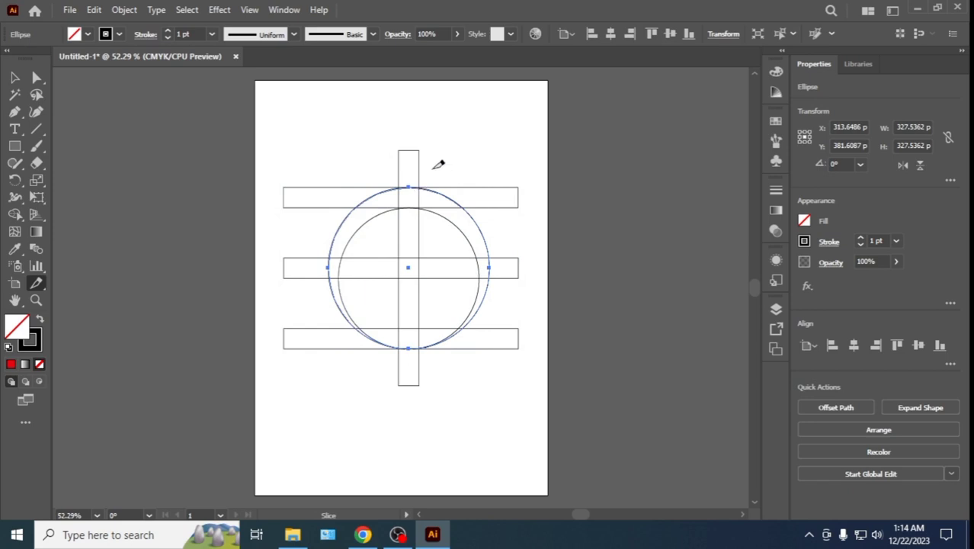
Undo the smaller inner circle and the Paste in Front.
click(17, 77)
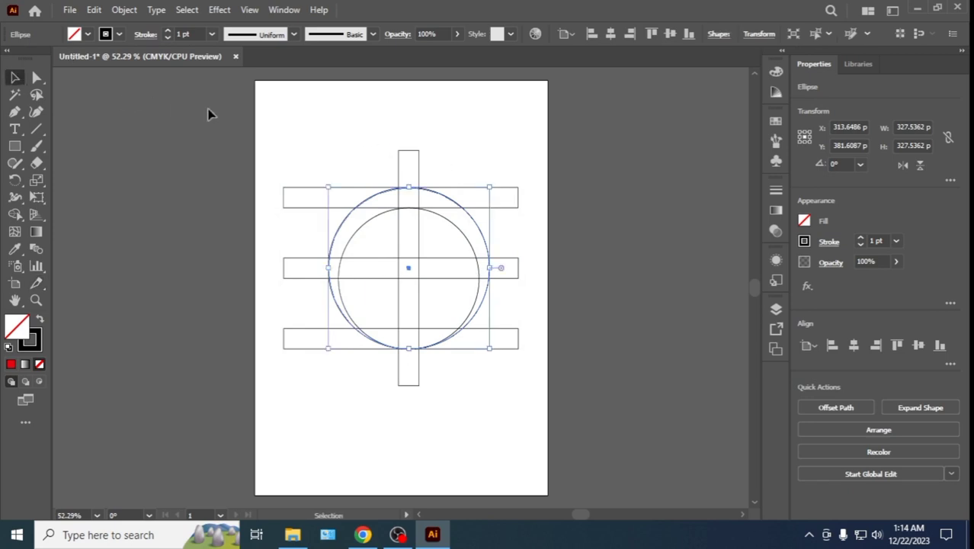
click(326, 120)
key(ctrl+z)
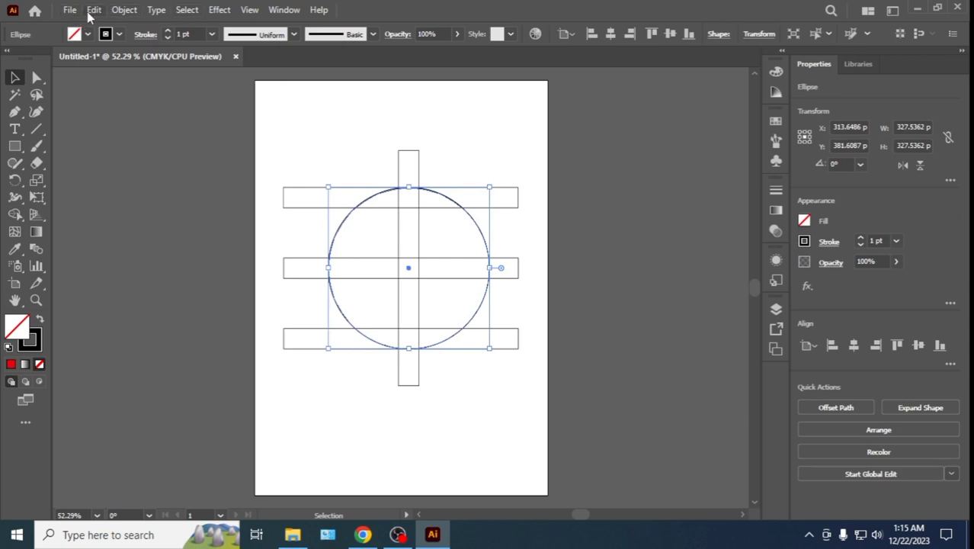
click(92, 11)
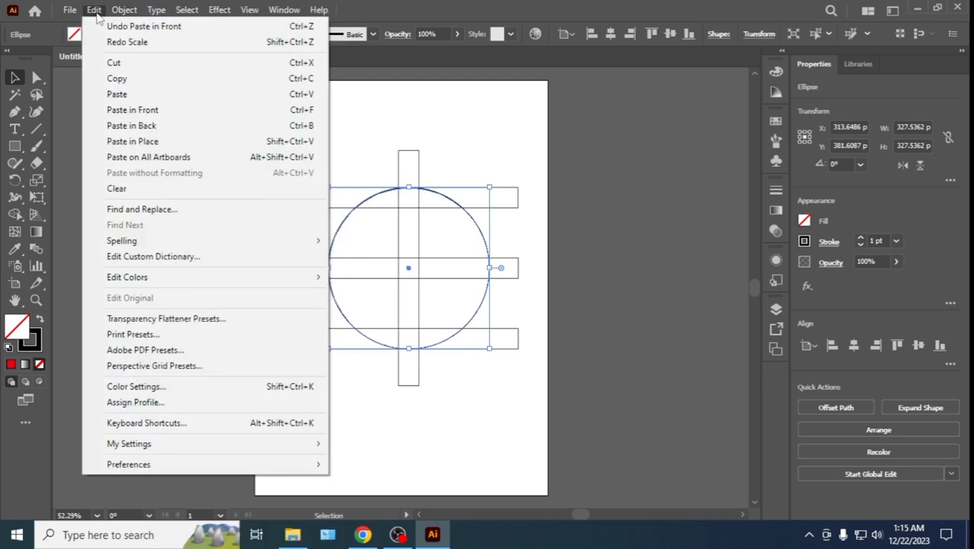
click(143, 26)
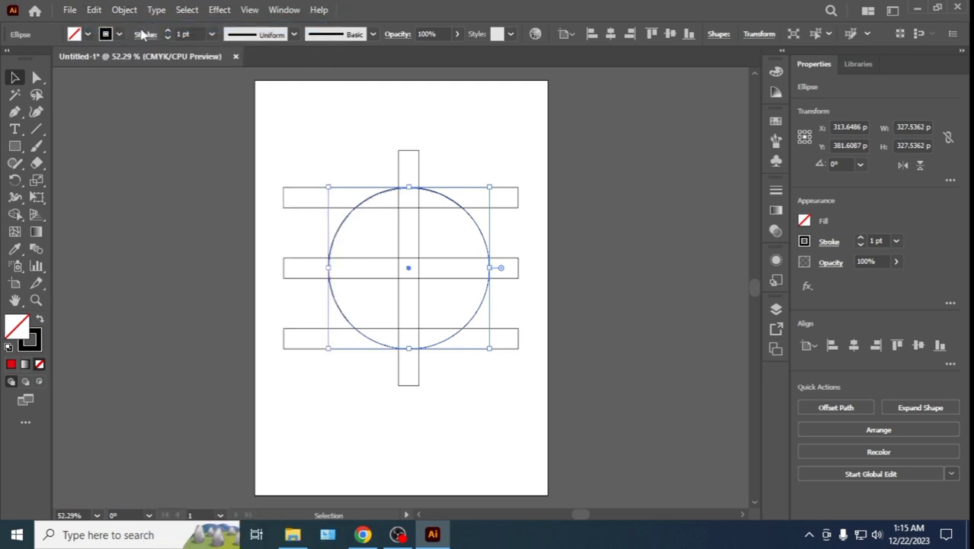
Copy and paste the circle, delete the duplicate, and reselect the original circle.
click(94, 11)
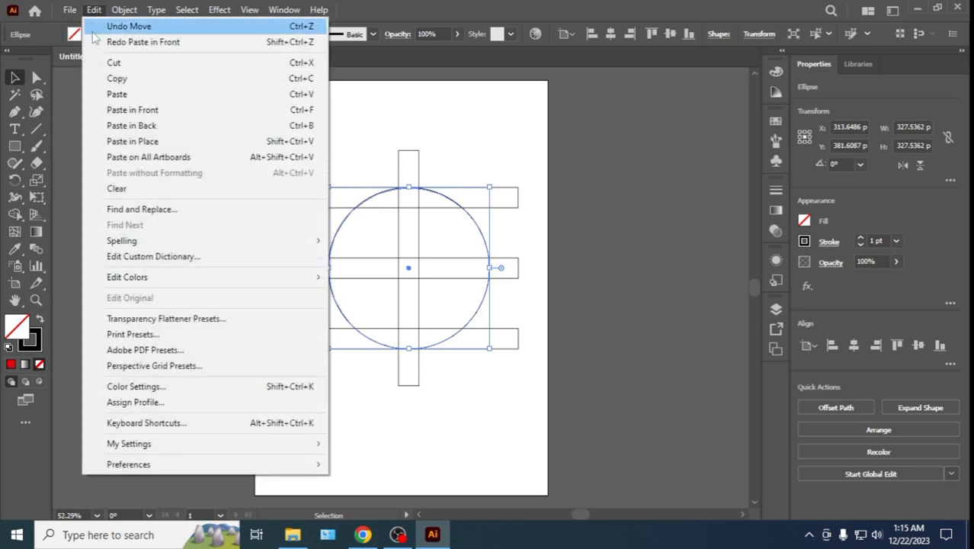
click(120, 78)
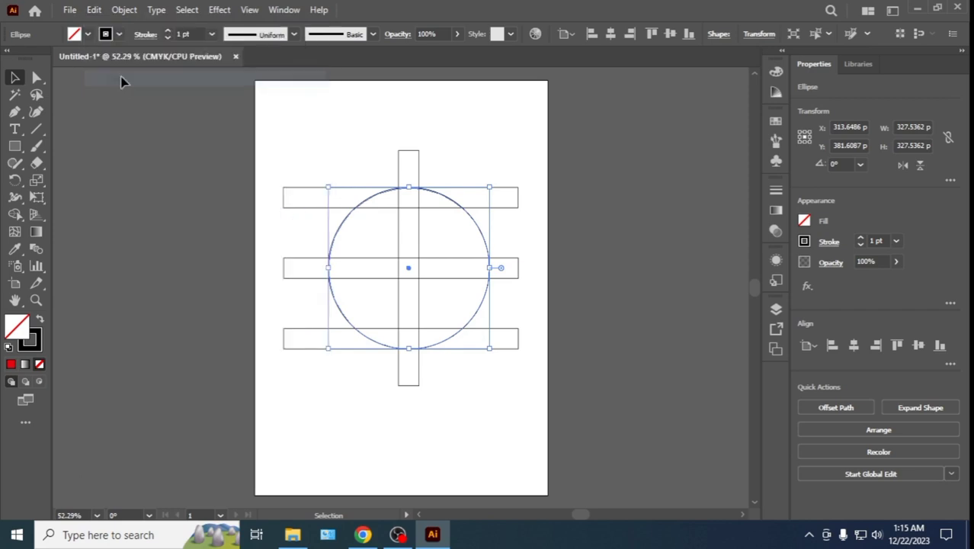
click(95, 10)
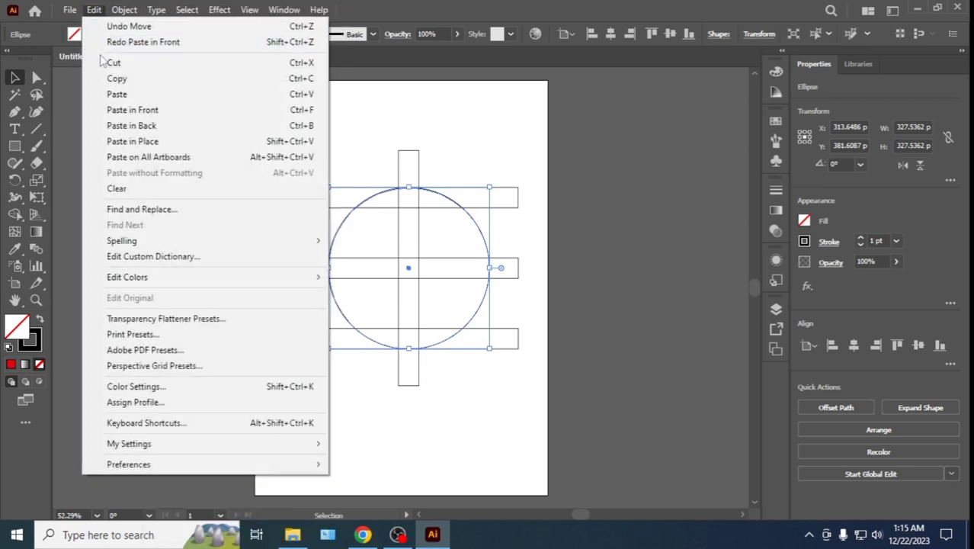
click(116, 94)
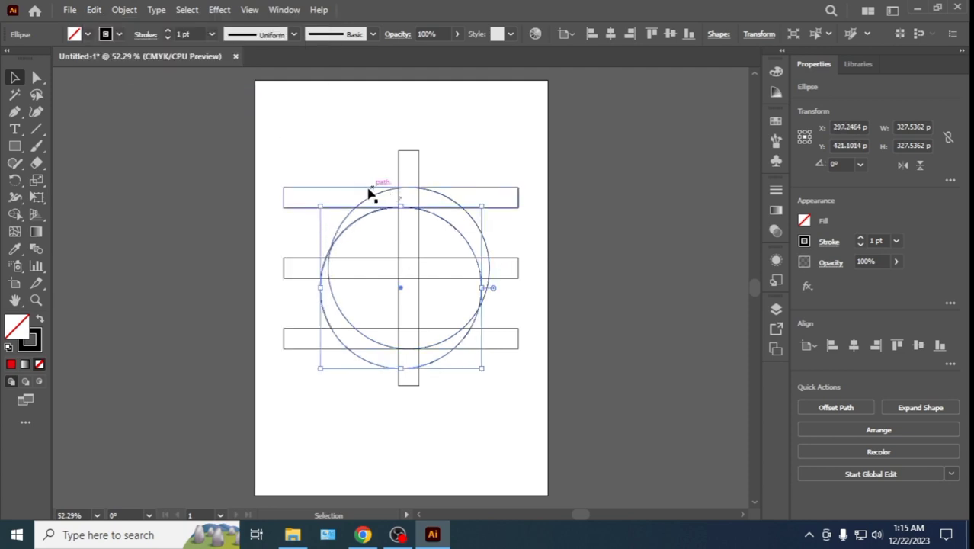
key(Delete)
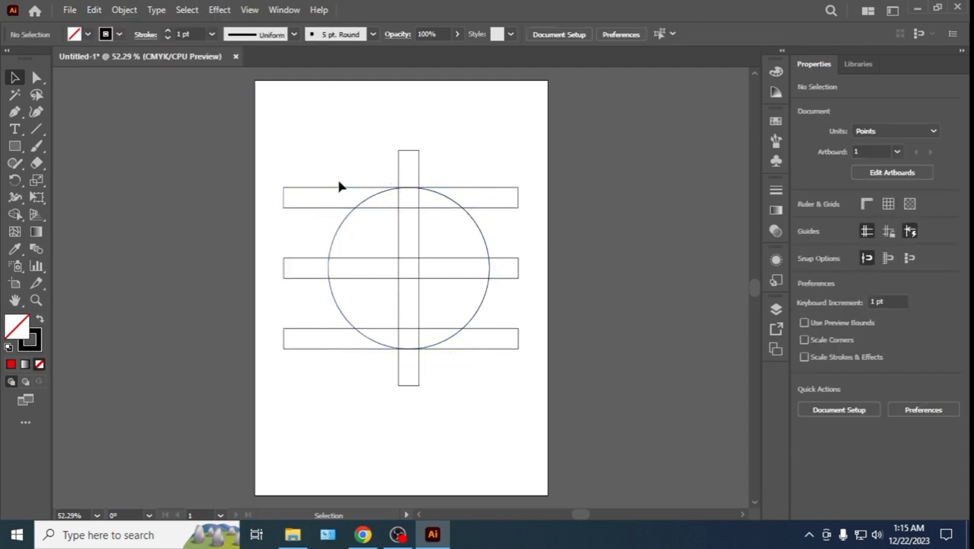
click(373, 200)
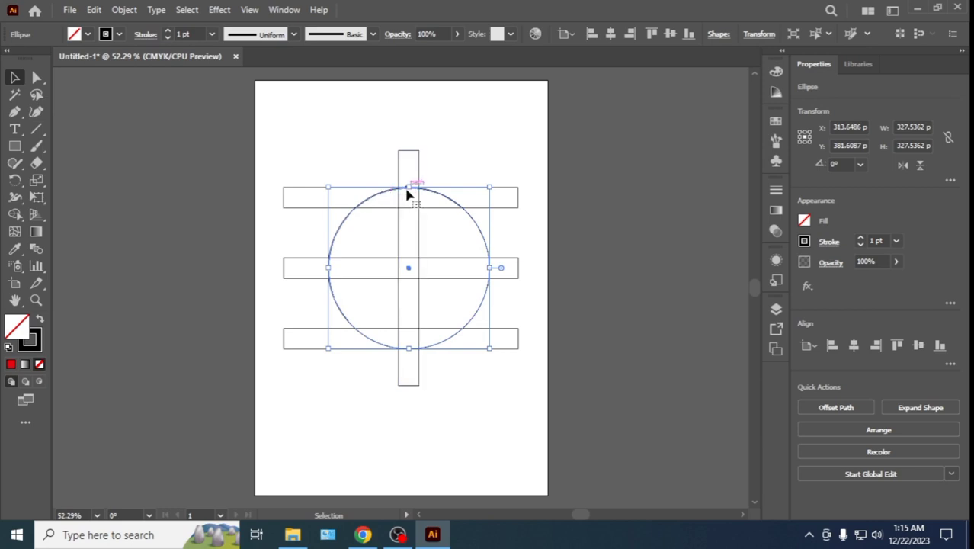
Shrink the circle from its top to about 285.9 pt across.
click(410, 186)
drag(410, 186, 409, 206)
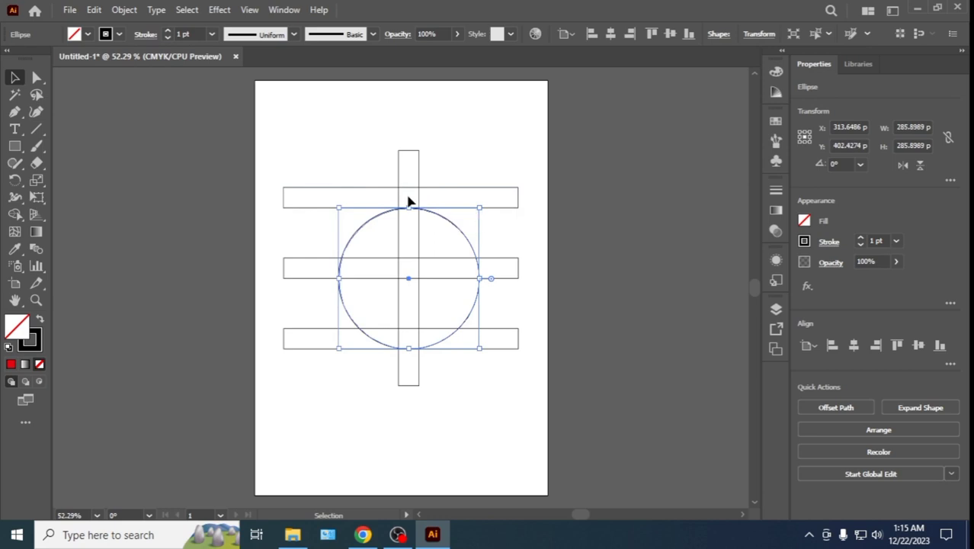
click(436, 153)
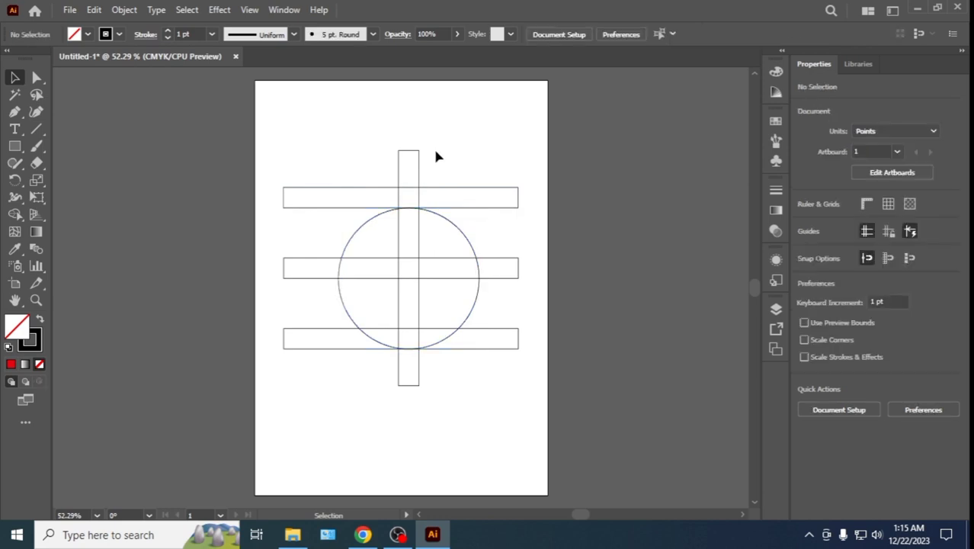
Paste a copy of the circle behind the original and enlarge it to 327.5 pt.
key(ctrl+v)
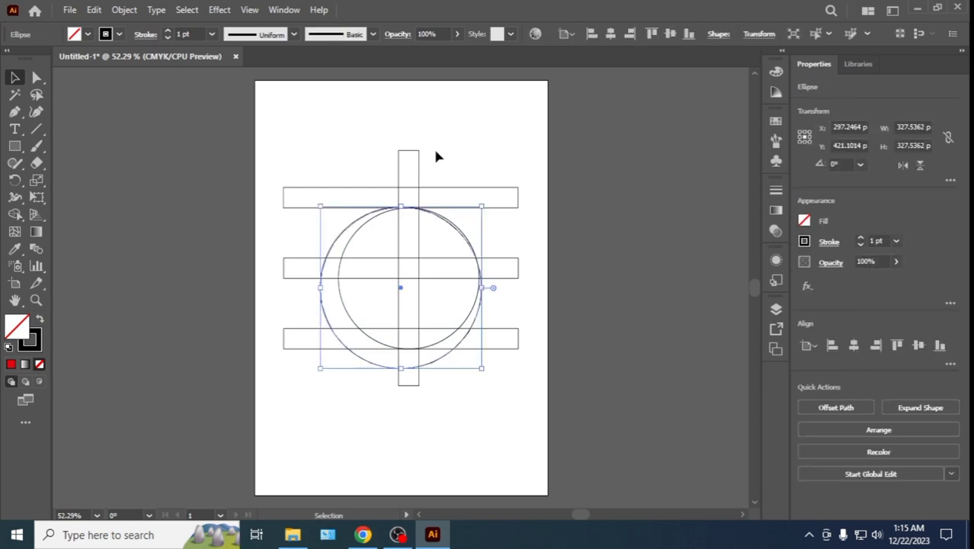
key(ctrl+z)
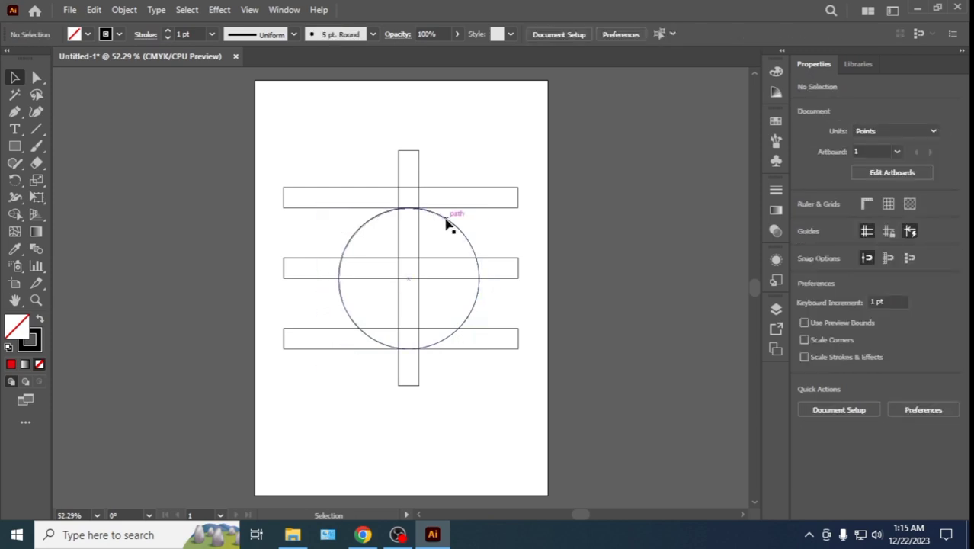
click(447, 220)
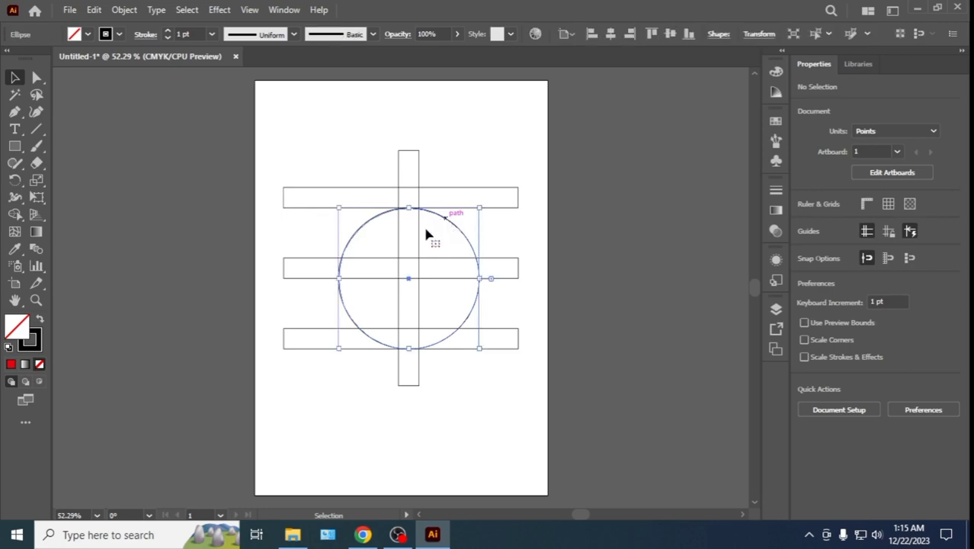
click(93, 10)
click(114, 79)
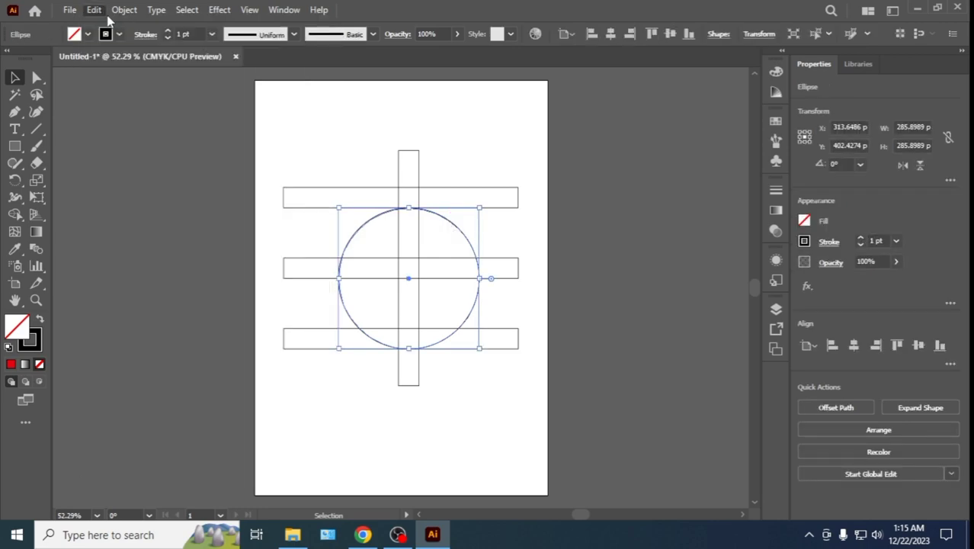
click(116, 10)
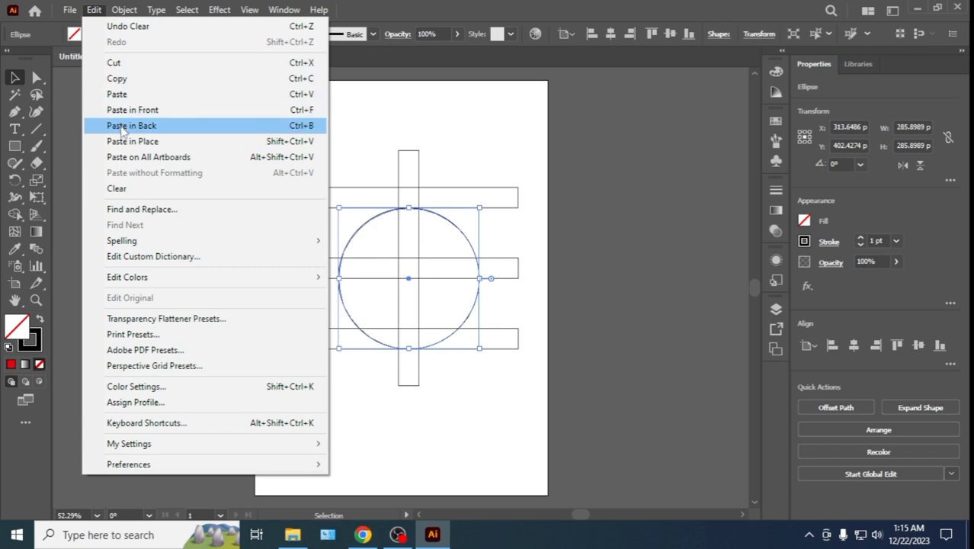
click(122, 131)
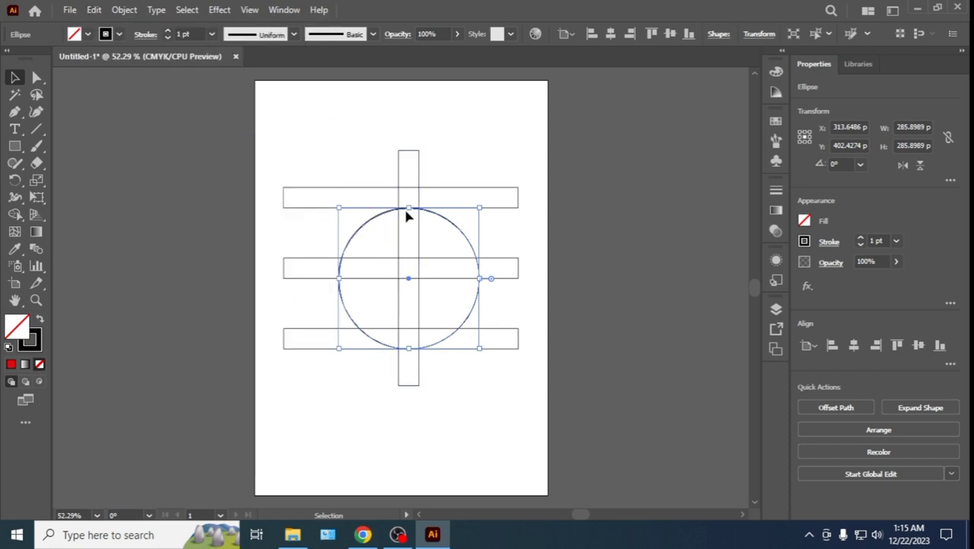
drag(408, 210, 409, 187)
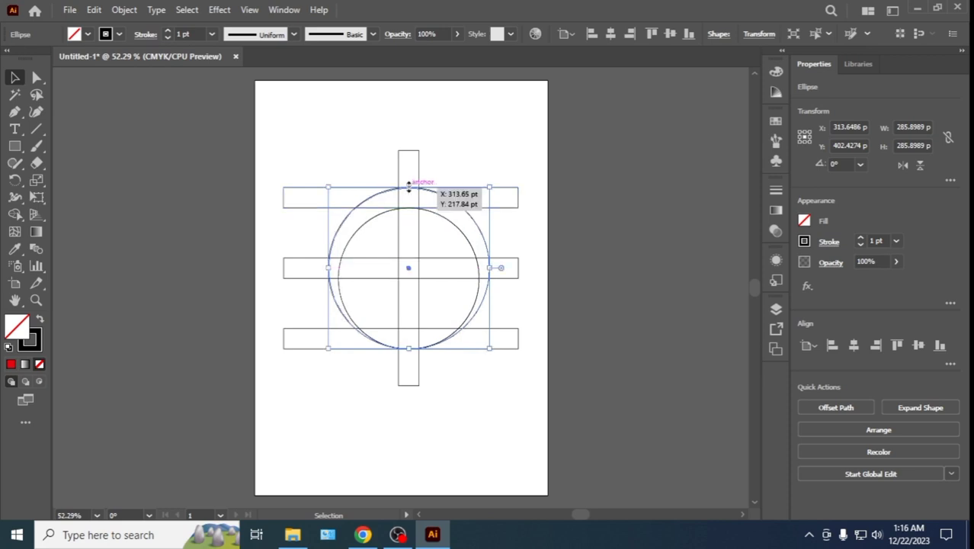
click(441, 132)
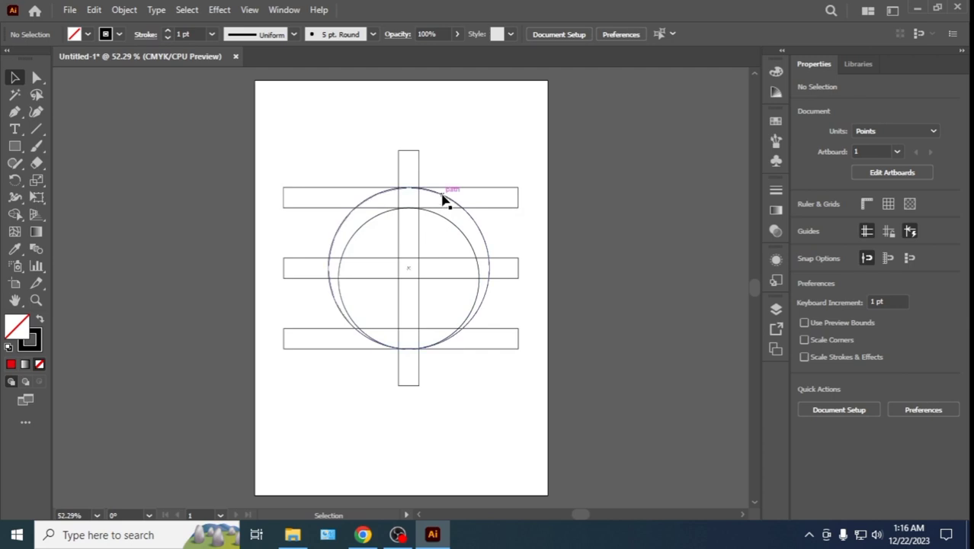
Paste a front copy of the outer circle, shrink it to about 296.7 pt, then select all shapes.
click(448, 198)
click(94, 11)
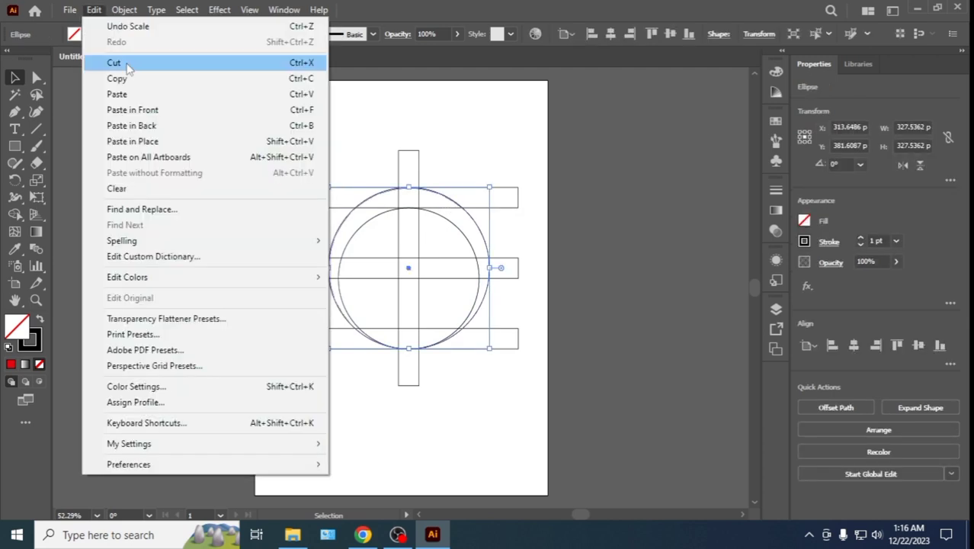
click(96, 10)
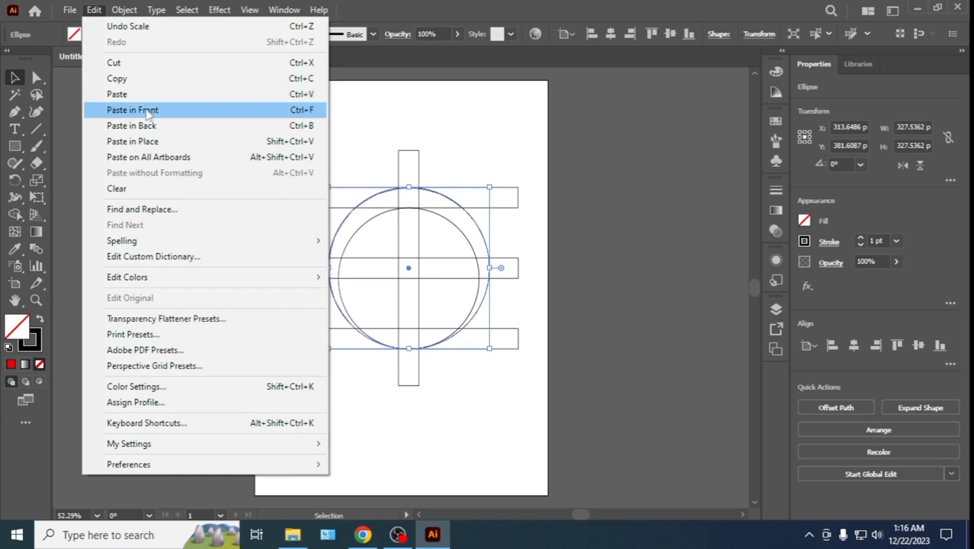
click(148, 111)
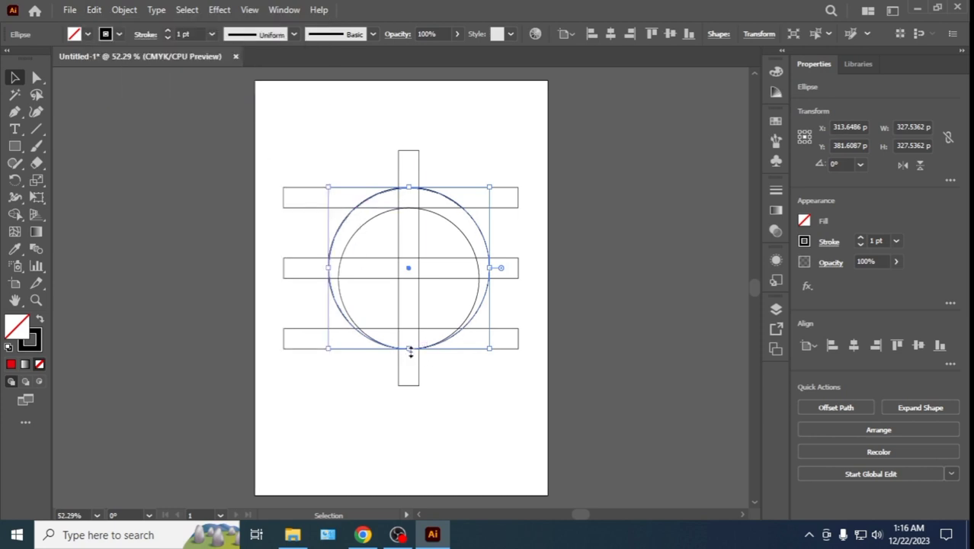
drag(411, 349, 409, 328)
click(467, 138)
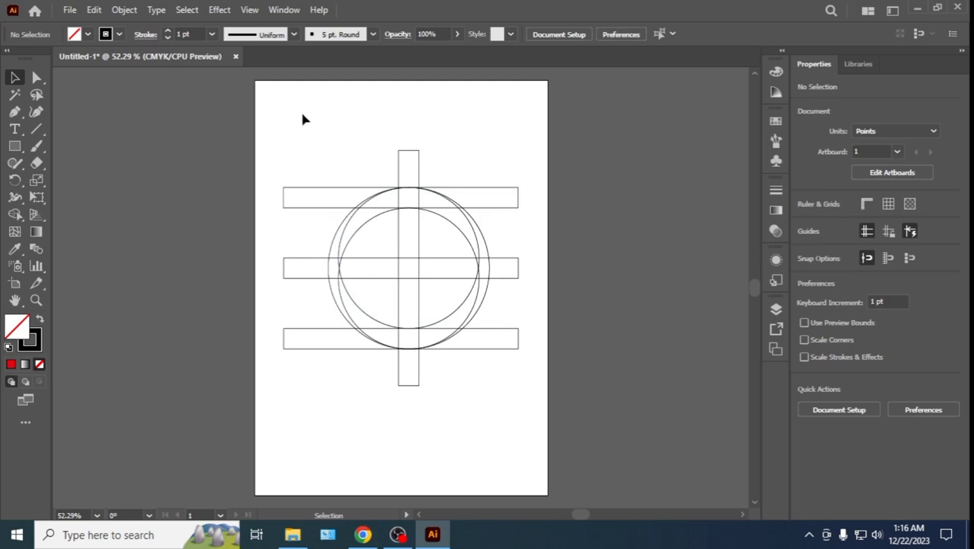
drag(302, 113, 503, 387)
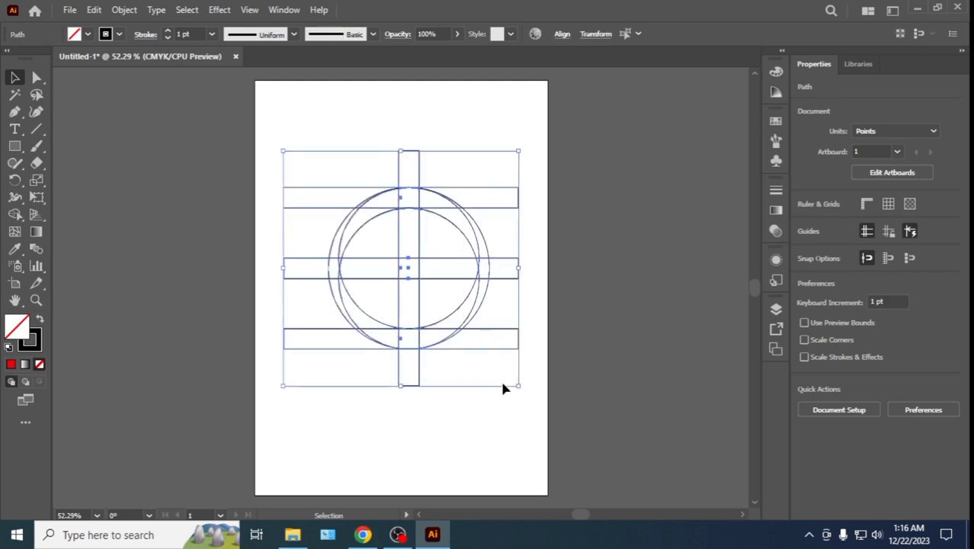
Pick the Shape Builder tool with a red fill and zoom in on the artwork.
click(17, 214)
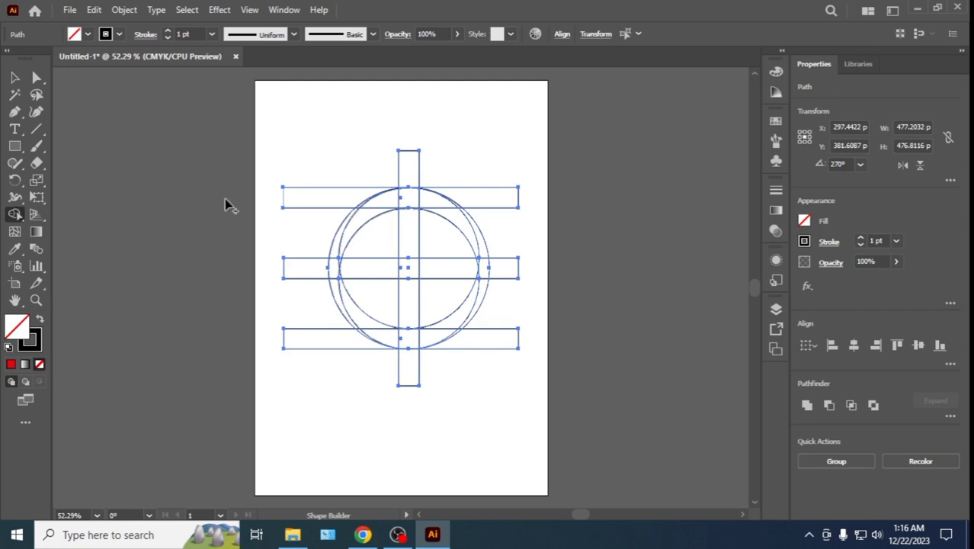
click(77, 35)
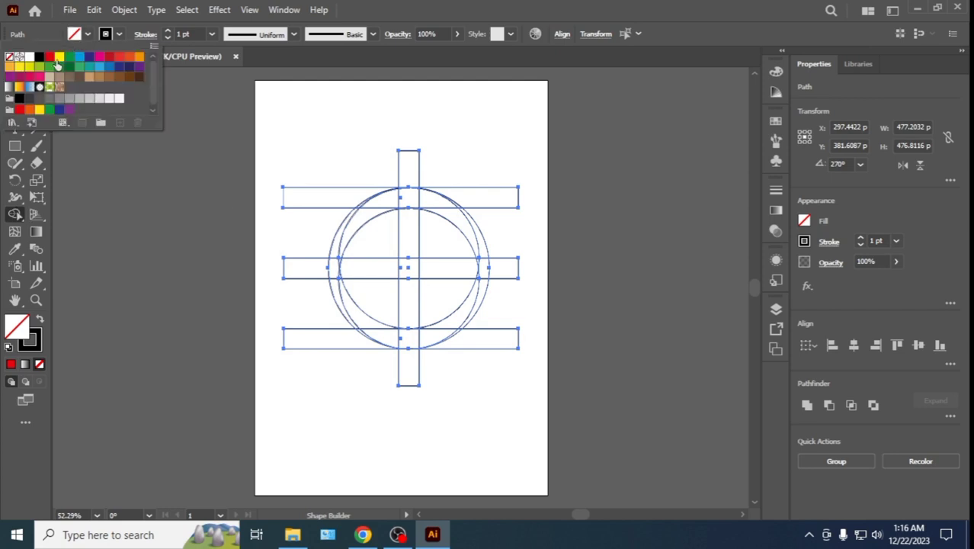
click(49, 57)
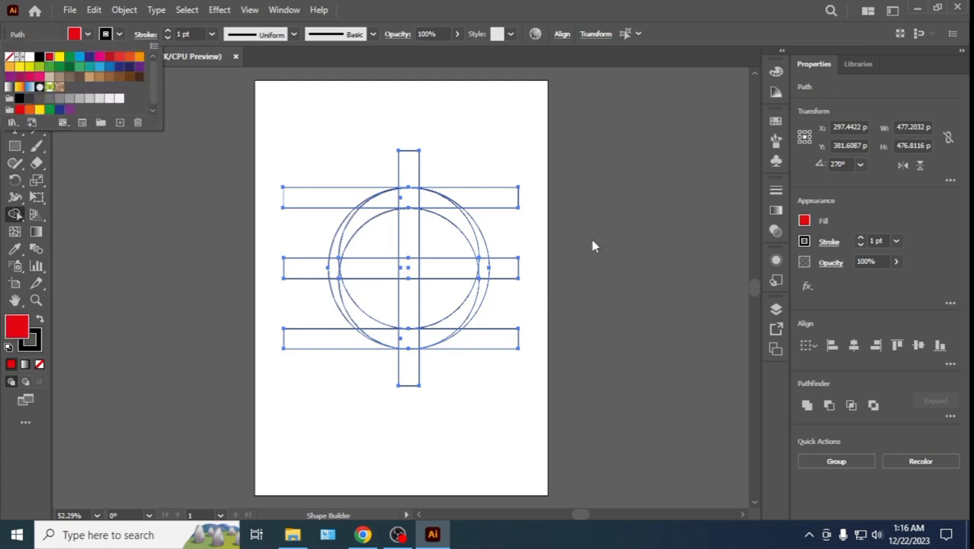
click(358, 129)
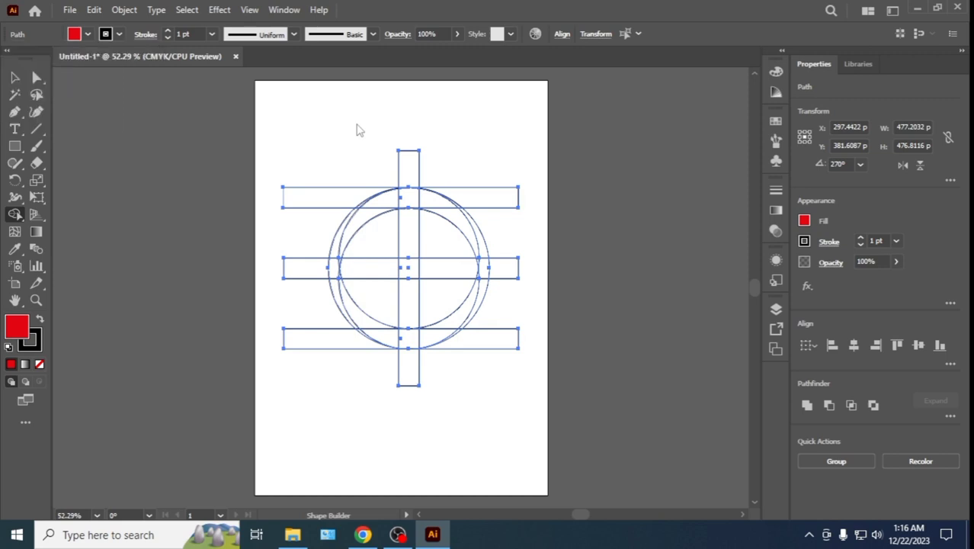
key(ctrl+plus)
key(ctrl+plus)
key(ctrl+plus)
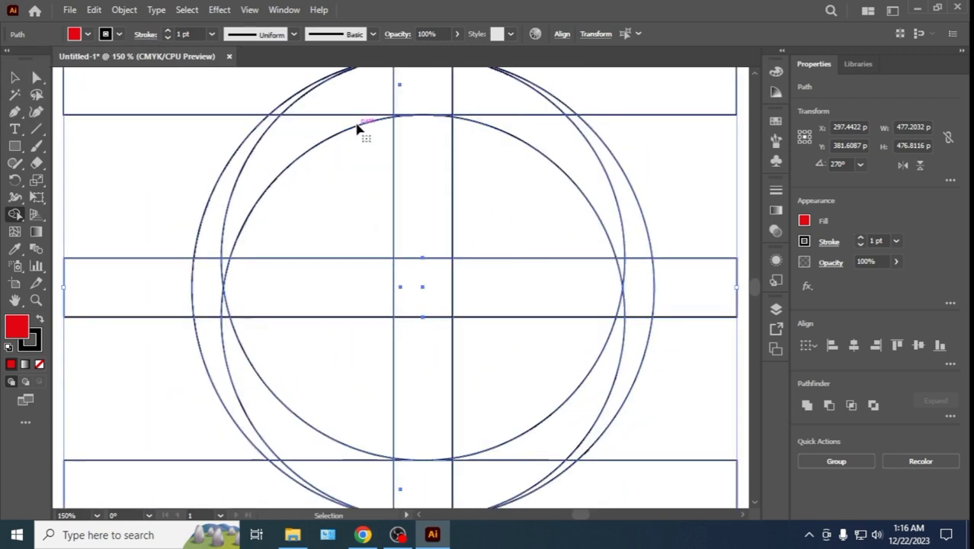
key(shift+m)
scroll(387, 195, up, 1)
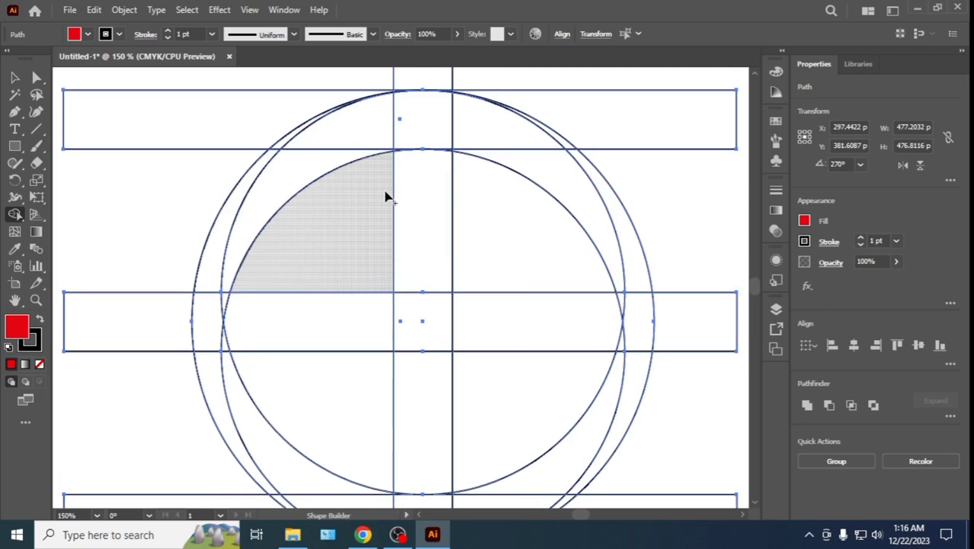
Merge the upper centre bar with the upper and lower left ring arcs in red.
drag(399, 118, 415, 250)
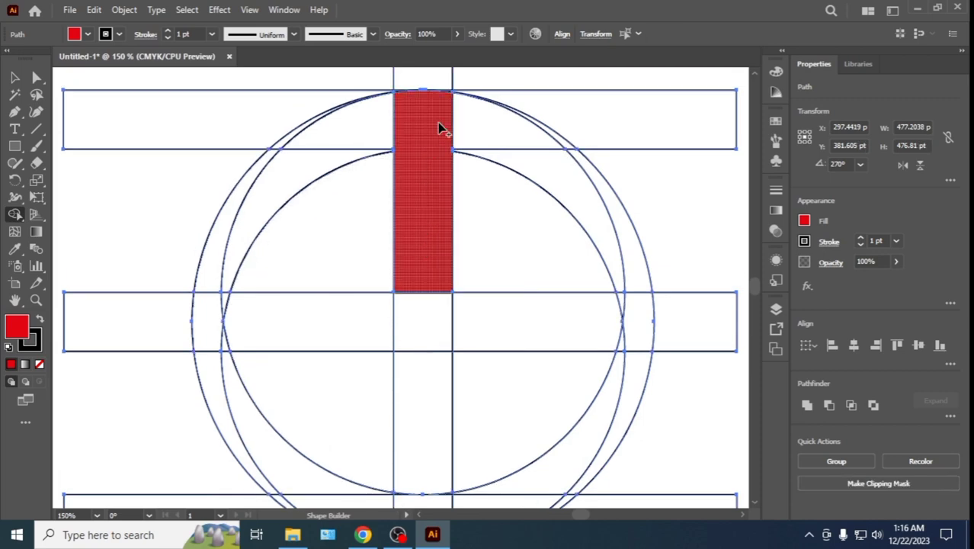
mouse_move(425, 128)
mouse_down()
mouse_move(280, 153)
mouse_move(270, 167)
mouse_up()
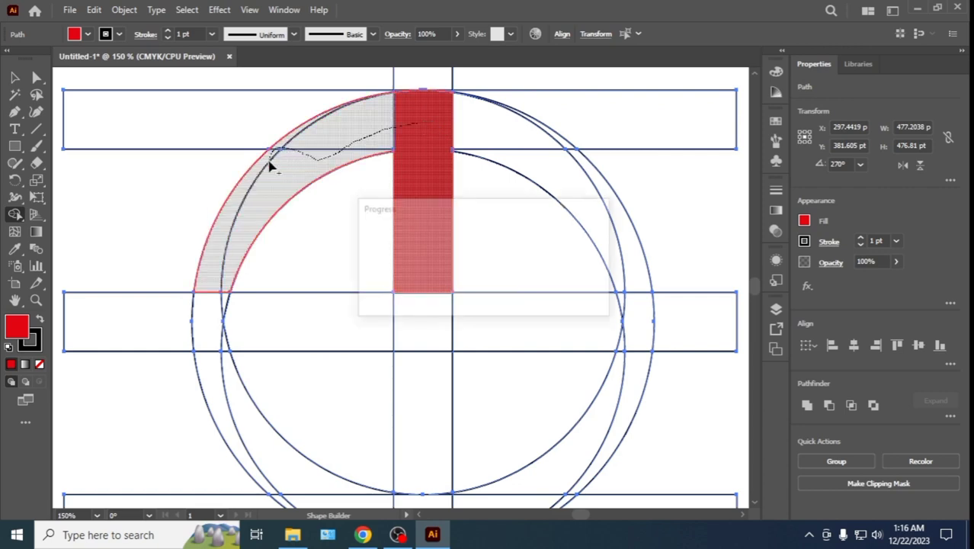
scroll(289, 189, down, 1)
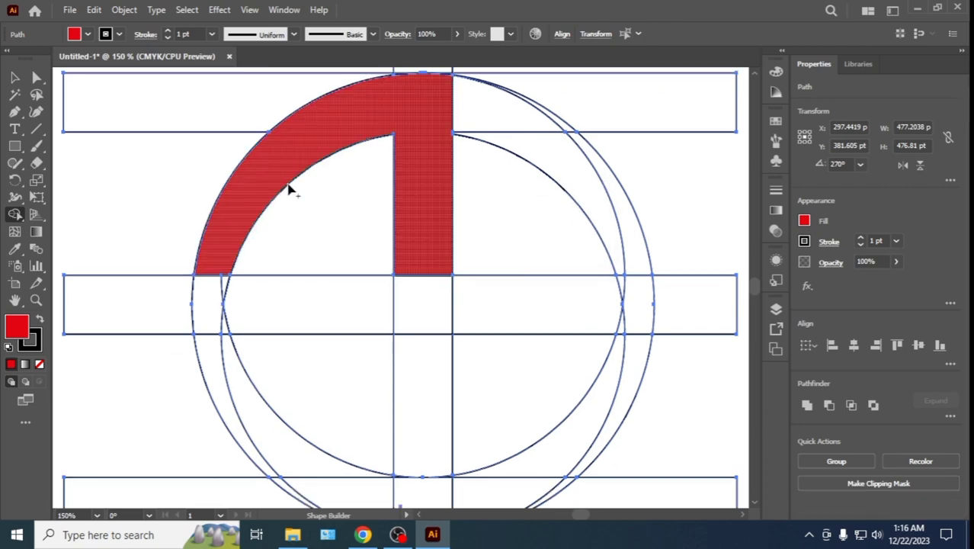
scroll(290, 189, down, 1)
scroll(288, 191, down, 1)
scroll(288, 189, down, 1)
scroll(288, 189, down, 1)
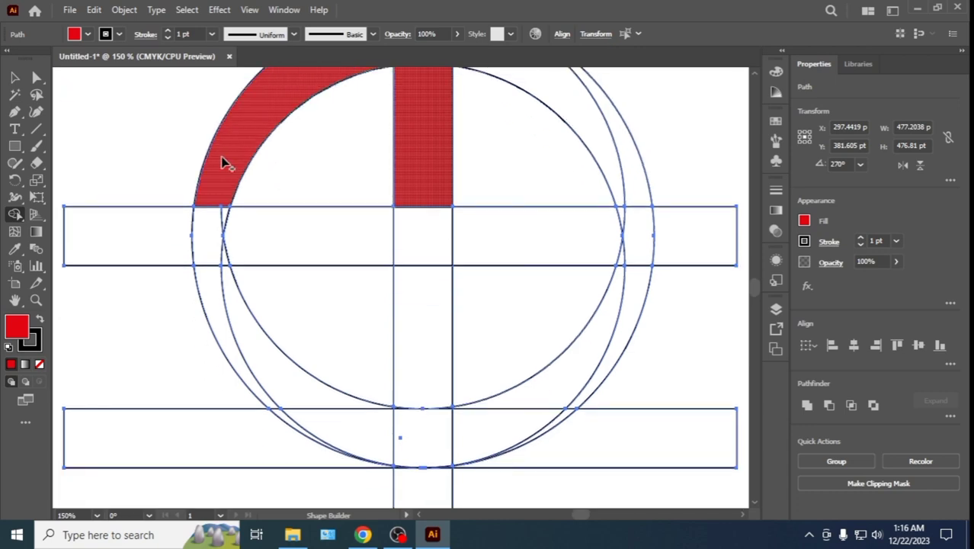
drag(221, 172, 211, 250)
scroll(218, 199, down, 2)
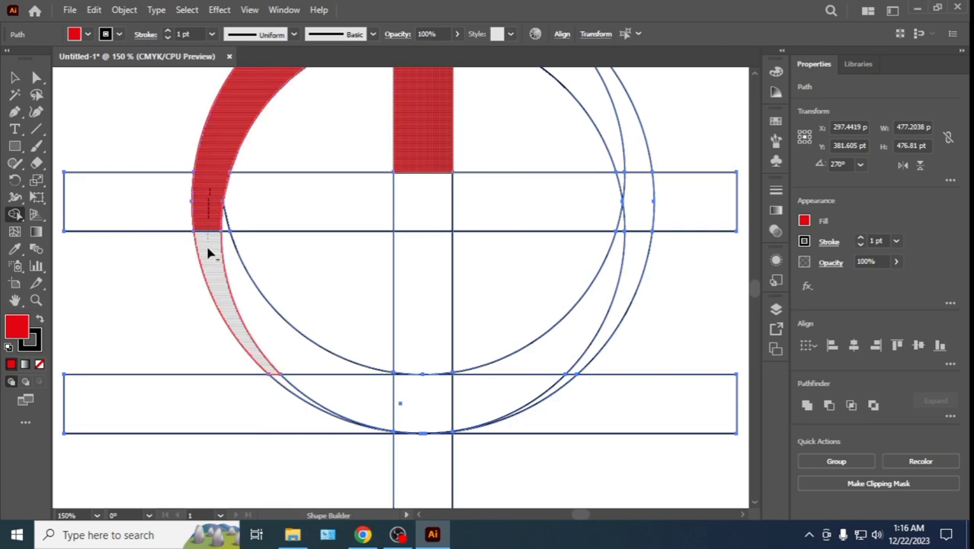
scroll(210, 248, down, 3)
scroll(206, 243, down, 2)
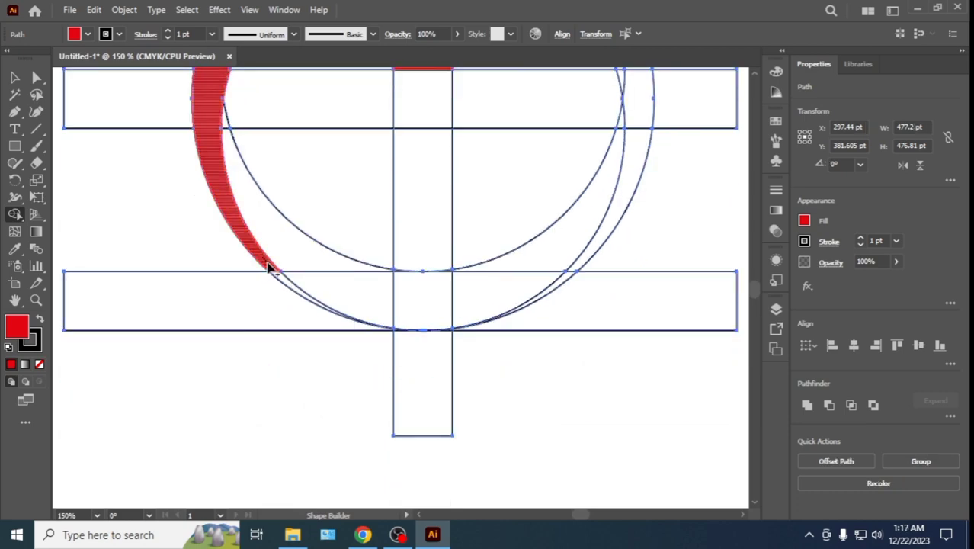
drag(263, 262, 279, 281)
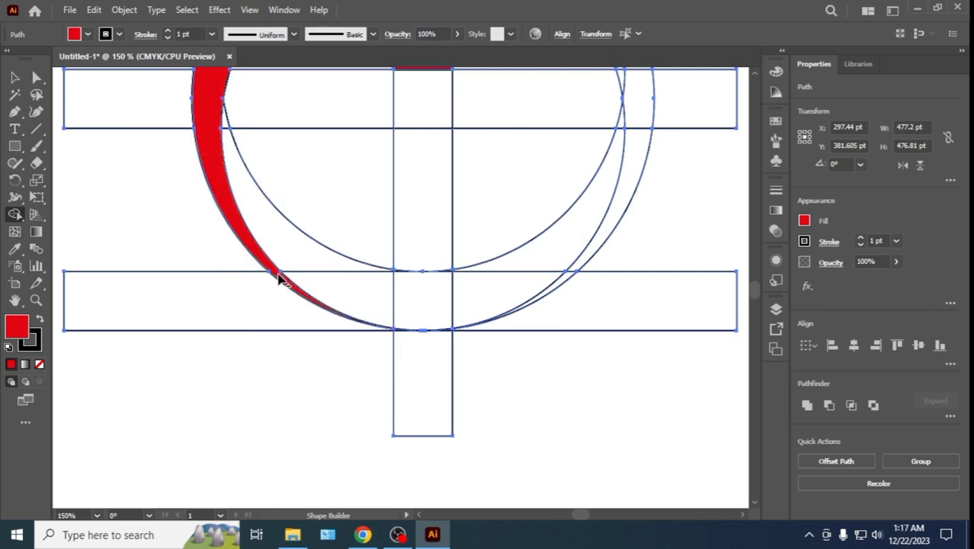
scroll(391, 320, up, 2)
scroll(391, 320, up, 1)
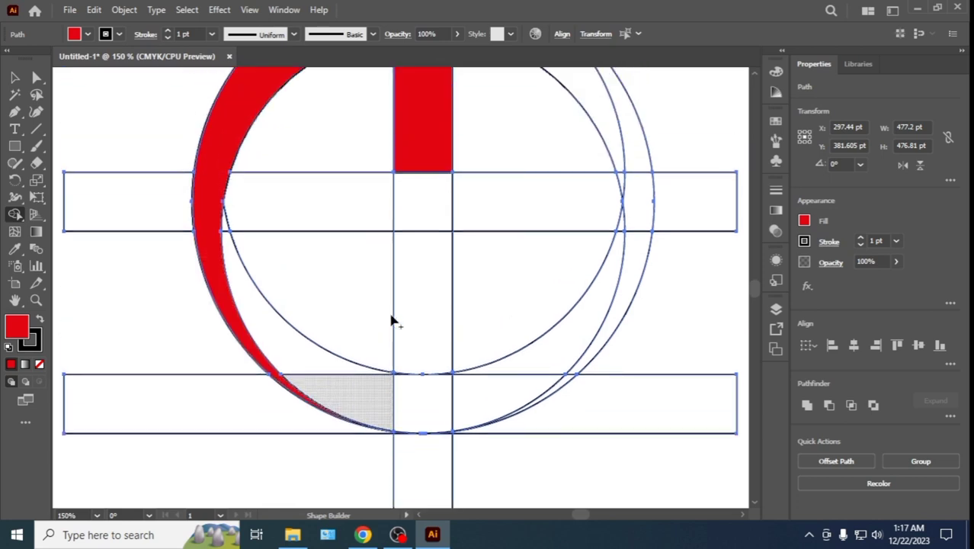
scroll(391, 320, down, 1)
Set the fill to cyan and merge the lower vertical bar with the right crescent.
click(76, 39)
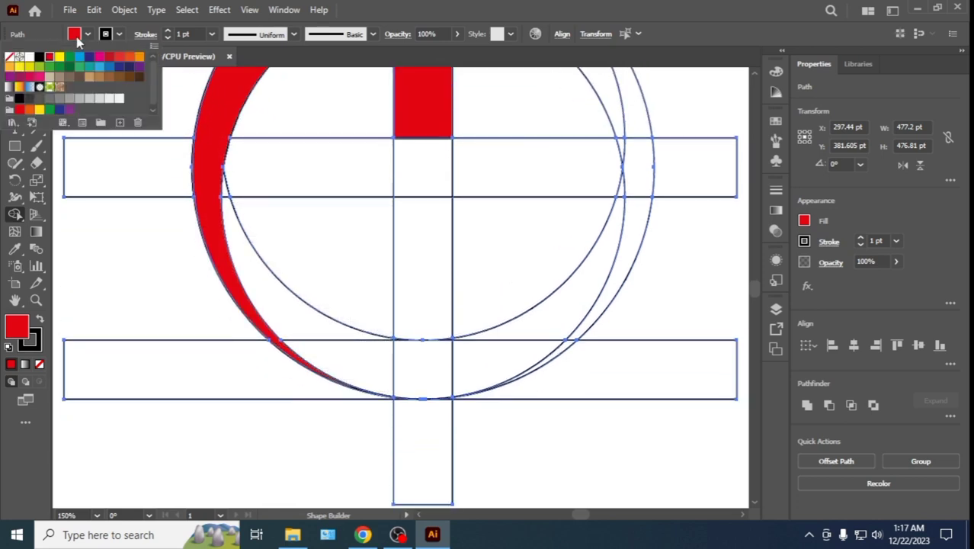
click(79, 57)
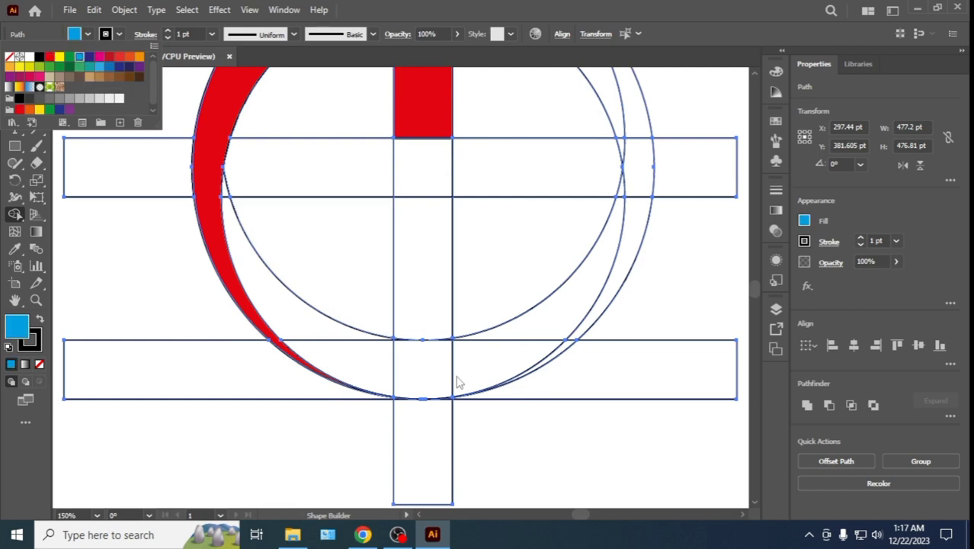
click(408, 269)
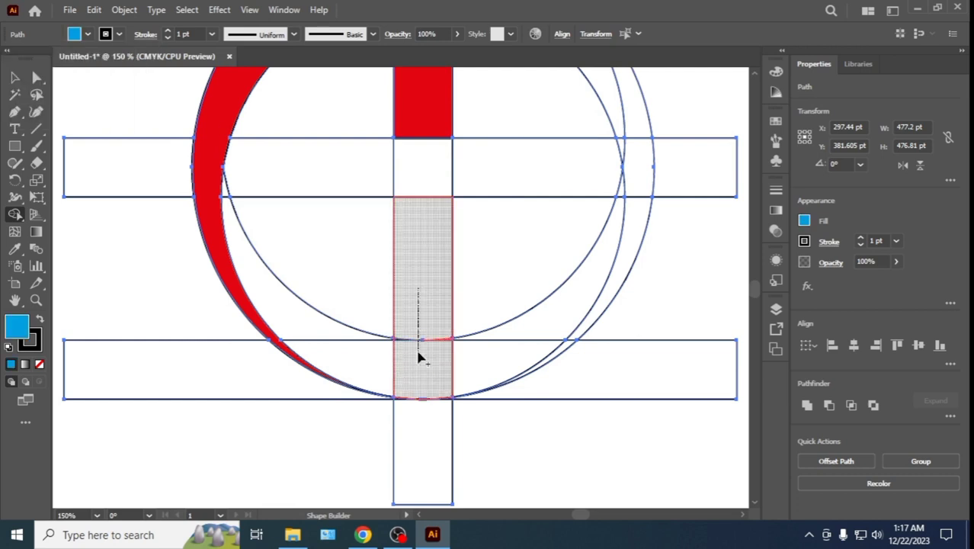
click(418, 352)
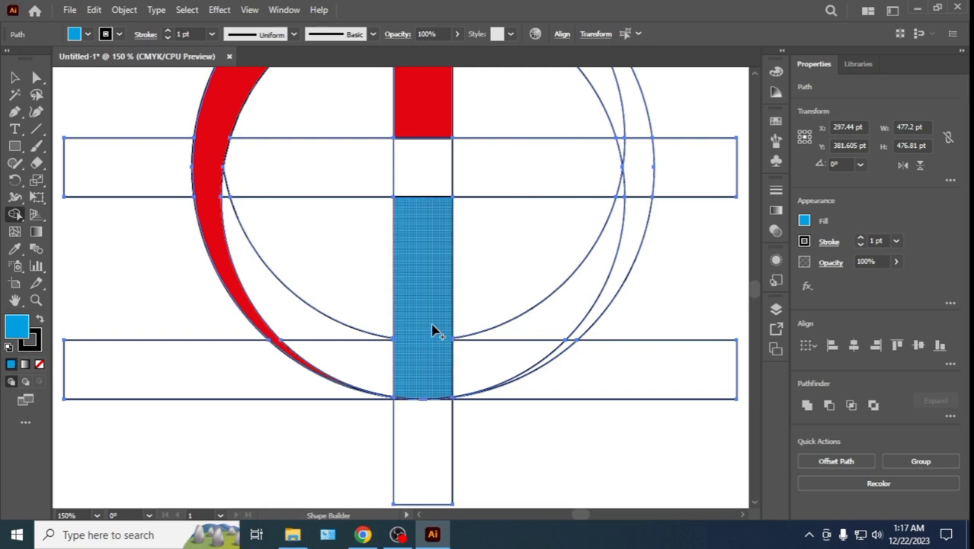
drag(433, 316, 515, 336)
Add the remaining right-side slivers to the blue shape and zoom out to the whole logo.
scroll(515, 337, up, 1)
scroll(549, 337, up, 1)
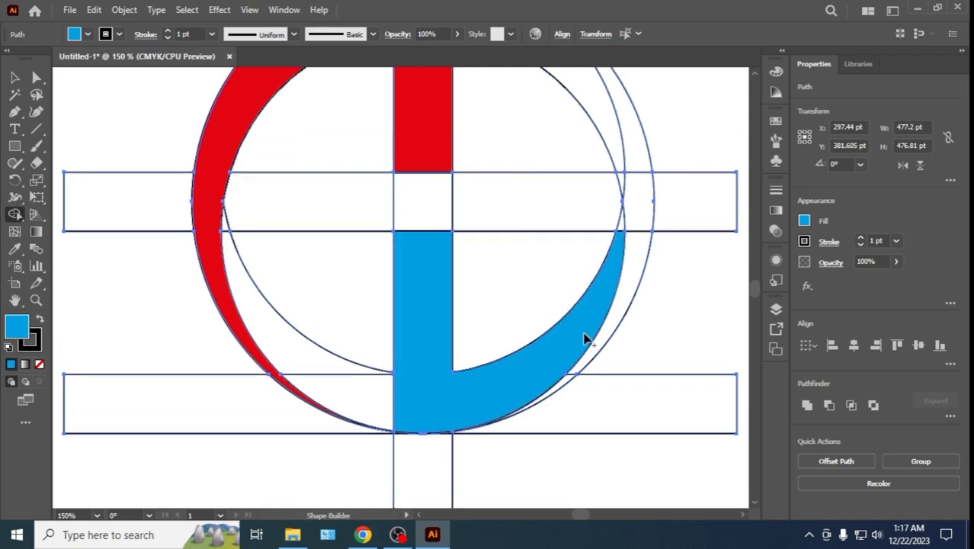
drag(639, 256, 552, 383)
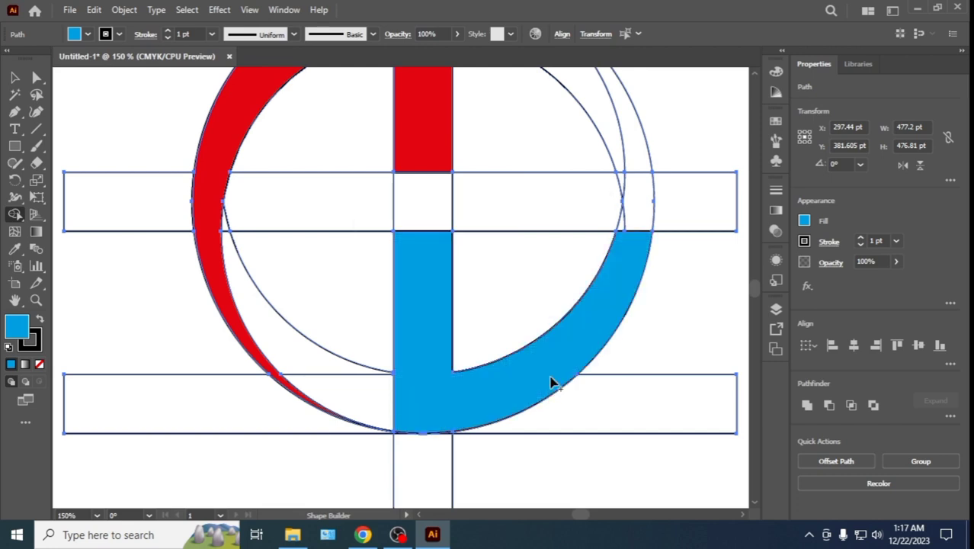
scroll(558, 337, up, 1)
drag(639, 227, 625, 276)
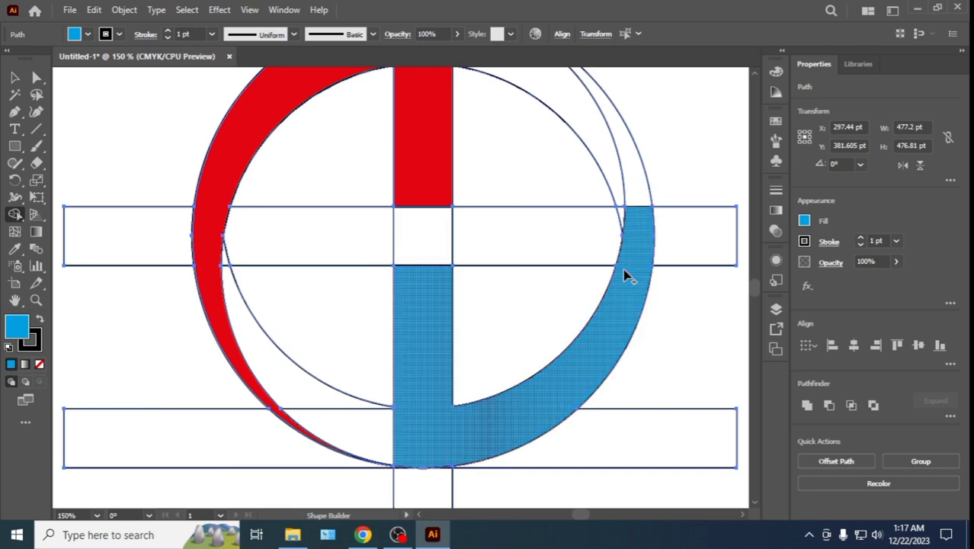
scroll(622, 277, up, 2)
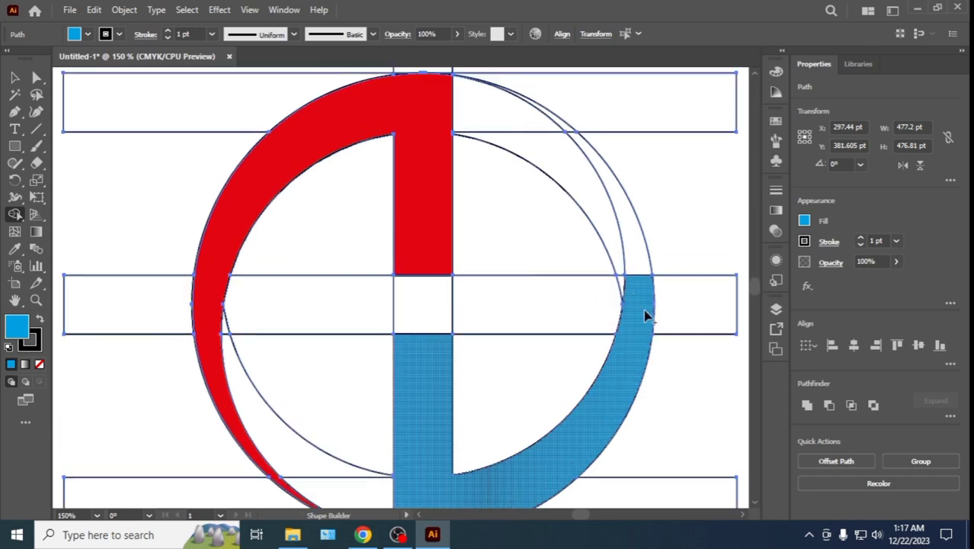
drag(646, 316, 636, 250)
scroll(637, 257, up, 2)
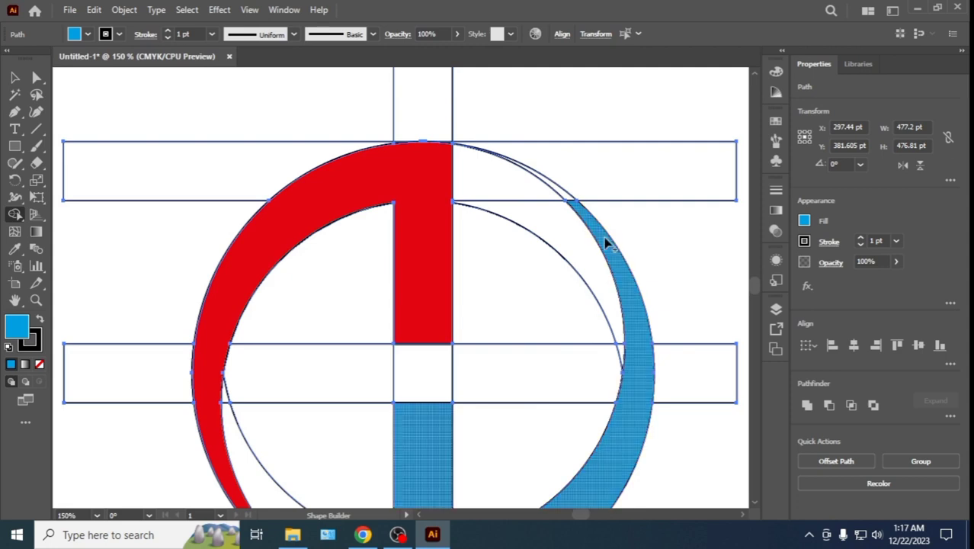
click(572, 204)
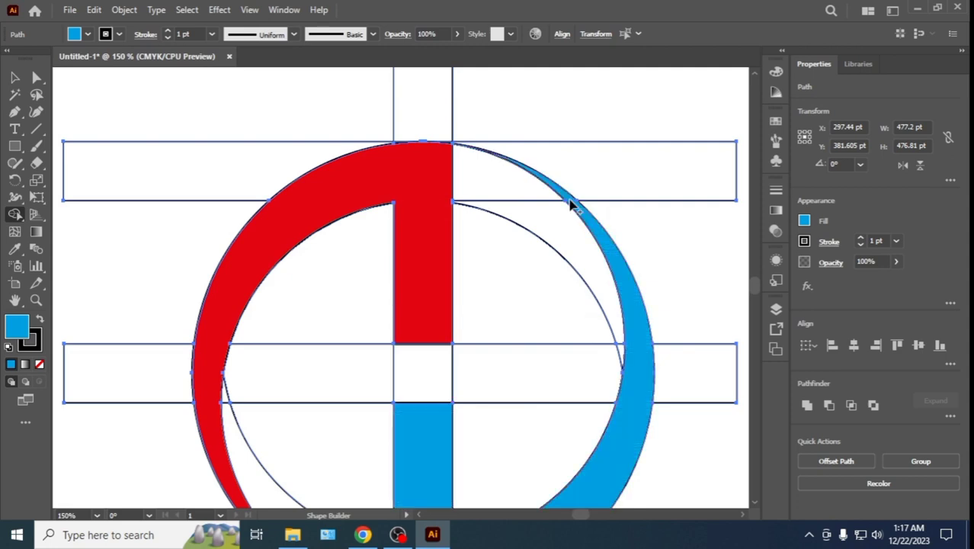
scroll(581, 226, down, 2)
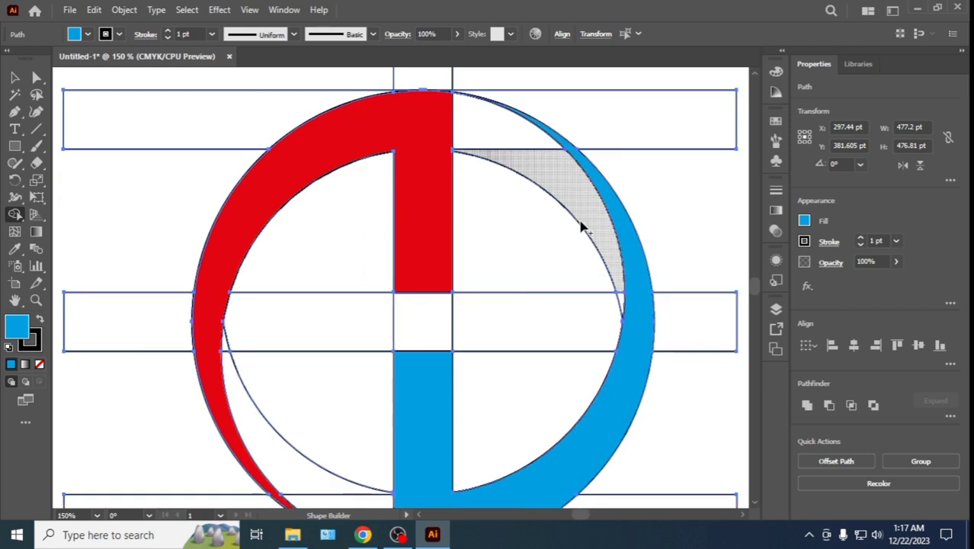
key(ctrl+minus)
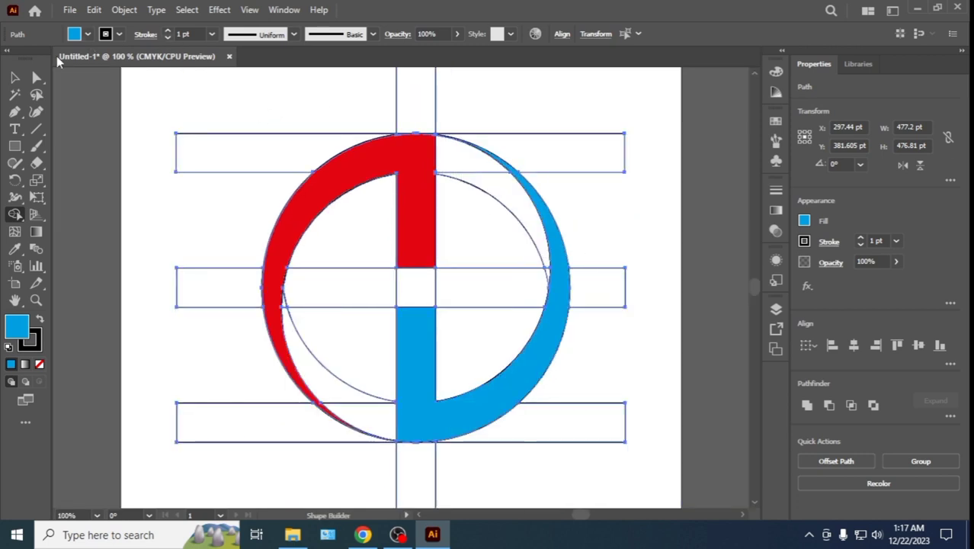
Zoom out to show the whole artboard with the Selection tool active.
click(20, 78)
key(ctrl+a)
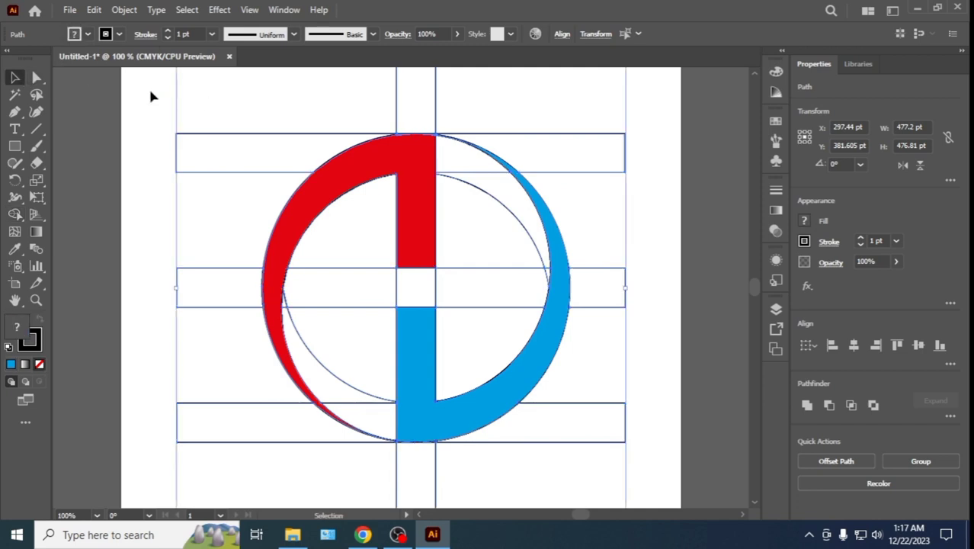
key(ctrl+shift+a)
key(ctrl+minus)
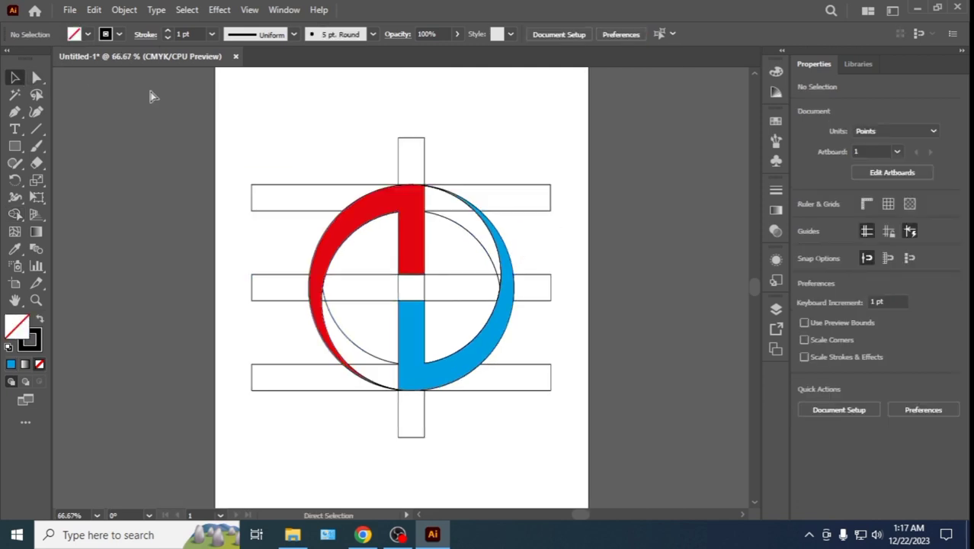
key(v)
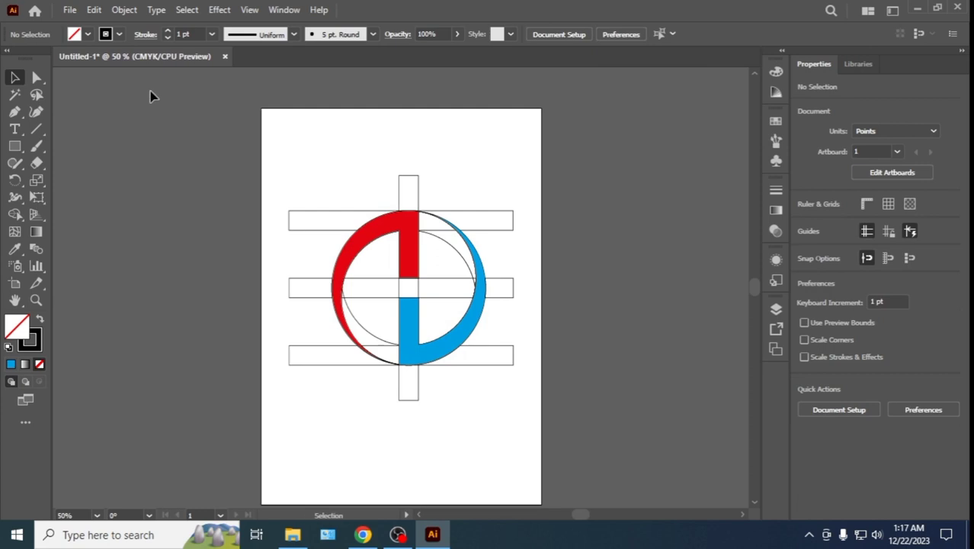
Move the red and blue logo halves off the artboard and delete the leftover construction outlines.
click(396, 235)
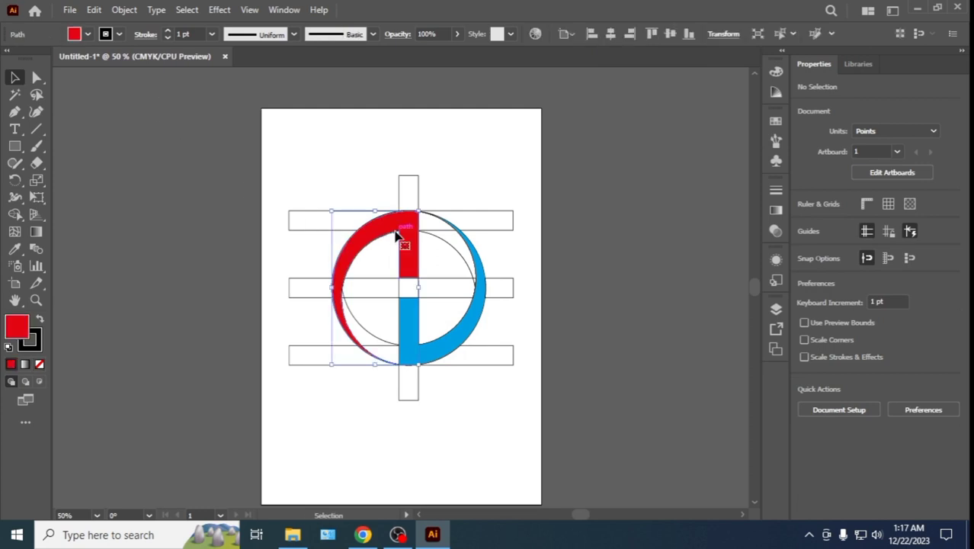
shift+click(465, 331)
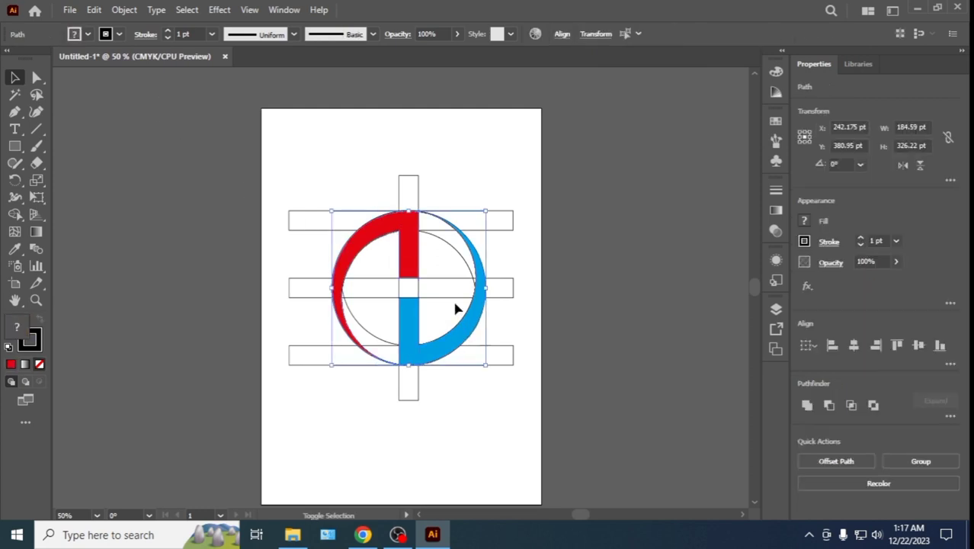
drag(404, 228, 645, 211)
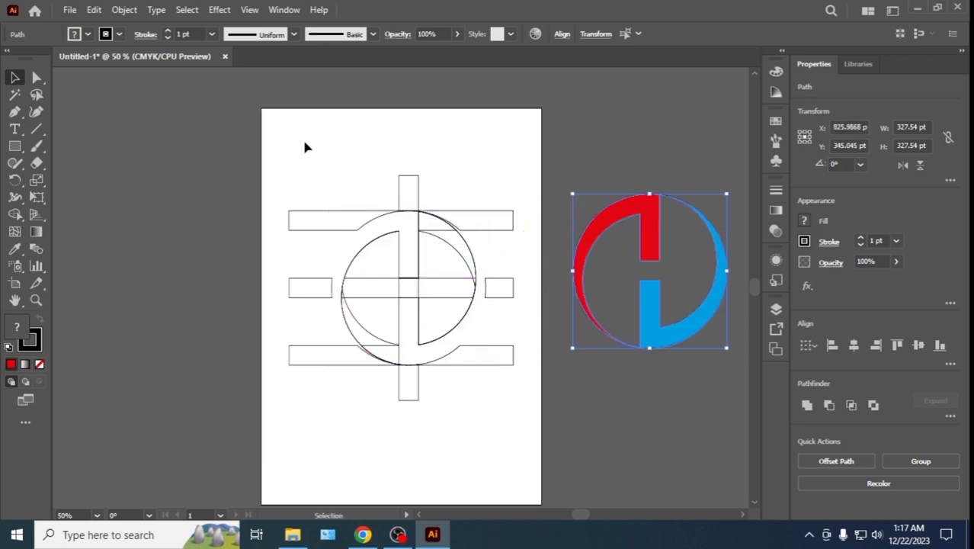
drag(307, 140, 500, 424)
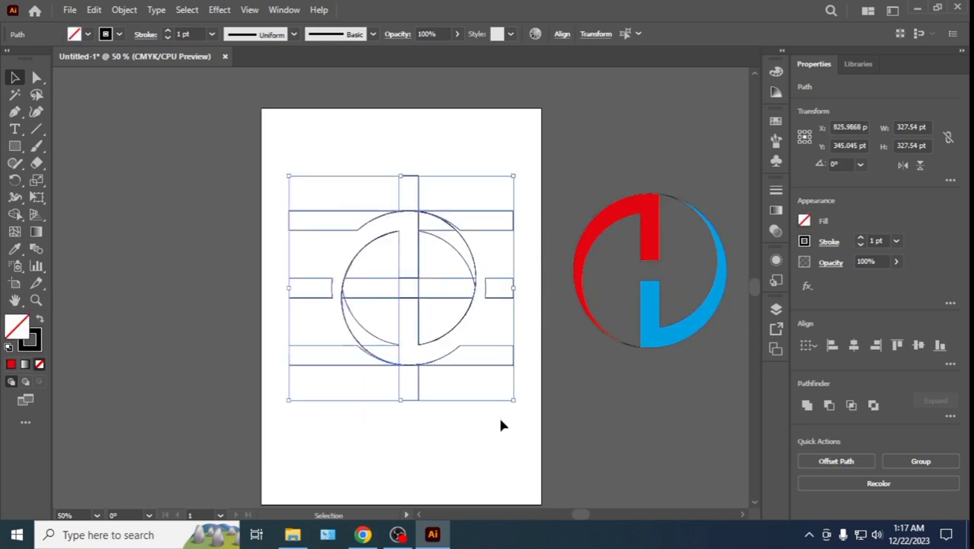
key(Delete)
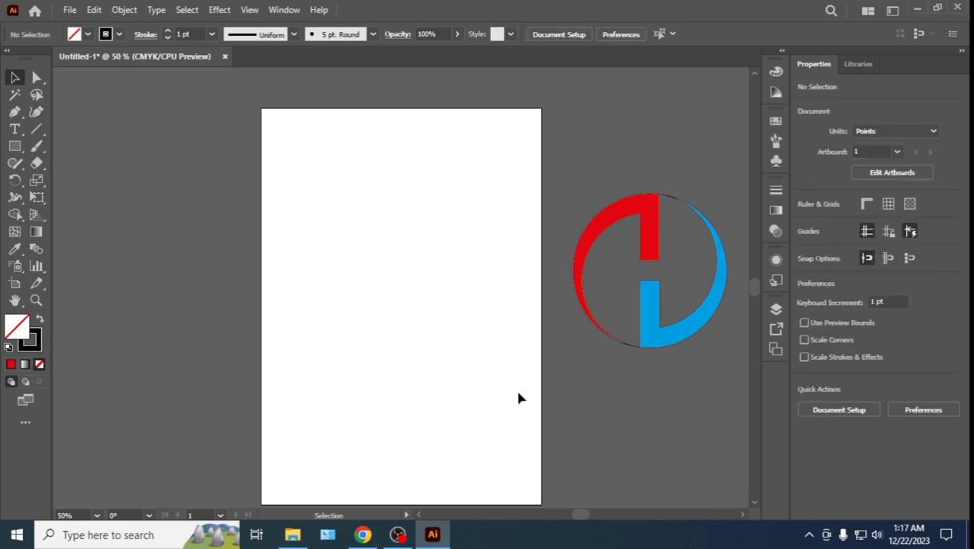
Return the logo to the artboard, scale it to about 468 pt square, and place it upper middle.
click(670, 326)
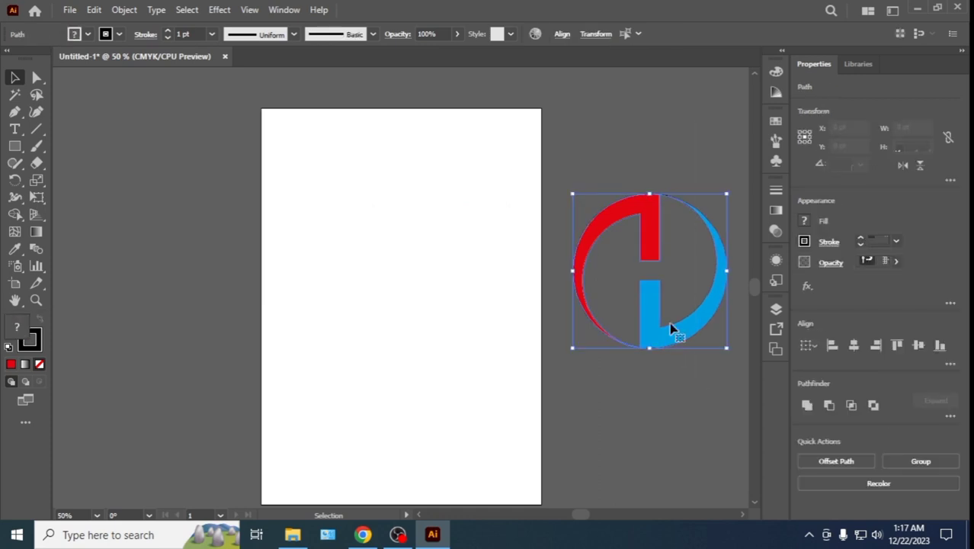
mouse_move(594, 219)
mouse_down()
mouse_move(349, 269)
mouse_move(374, 248)
mouse_up()
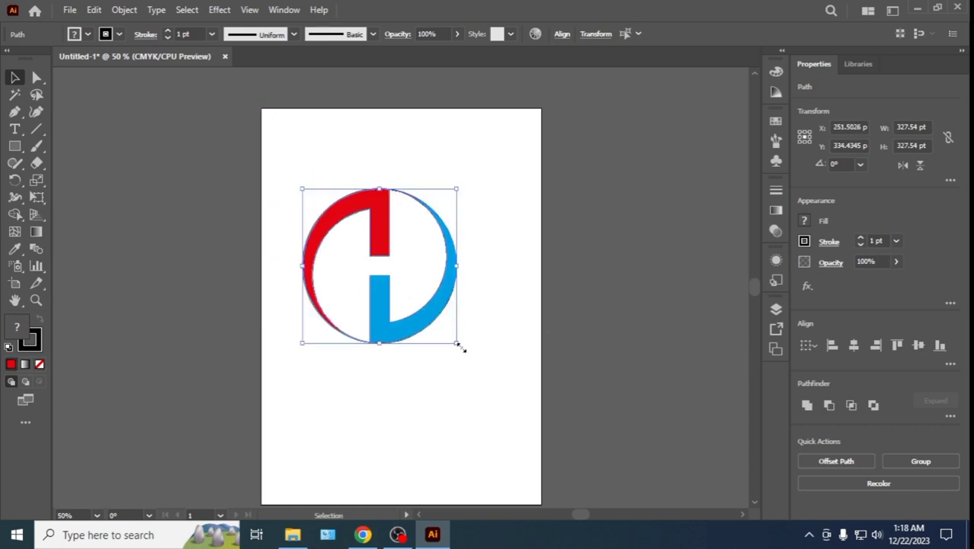
drag(457, 345, 522, 450)
drag(408, 340, 395, 309)
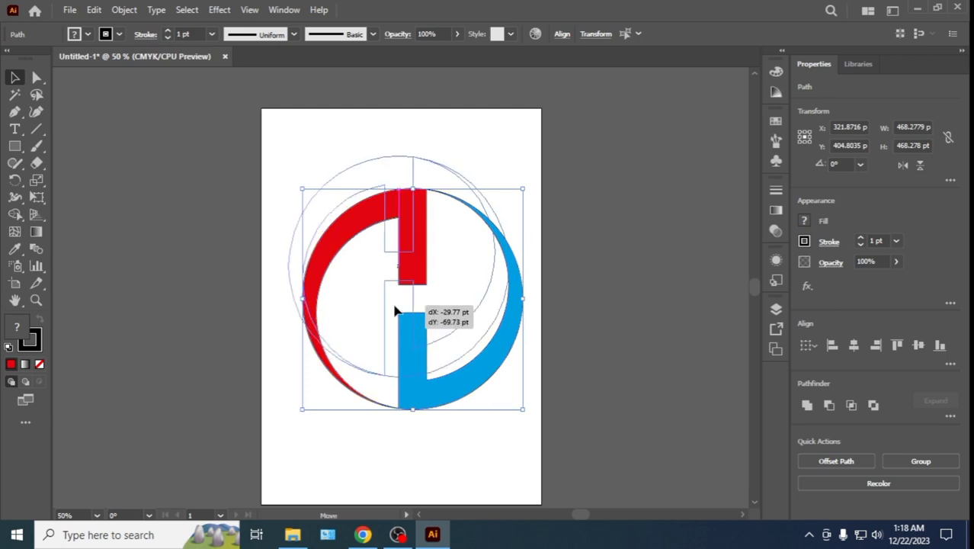
drag(395, 310, 395, 308)
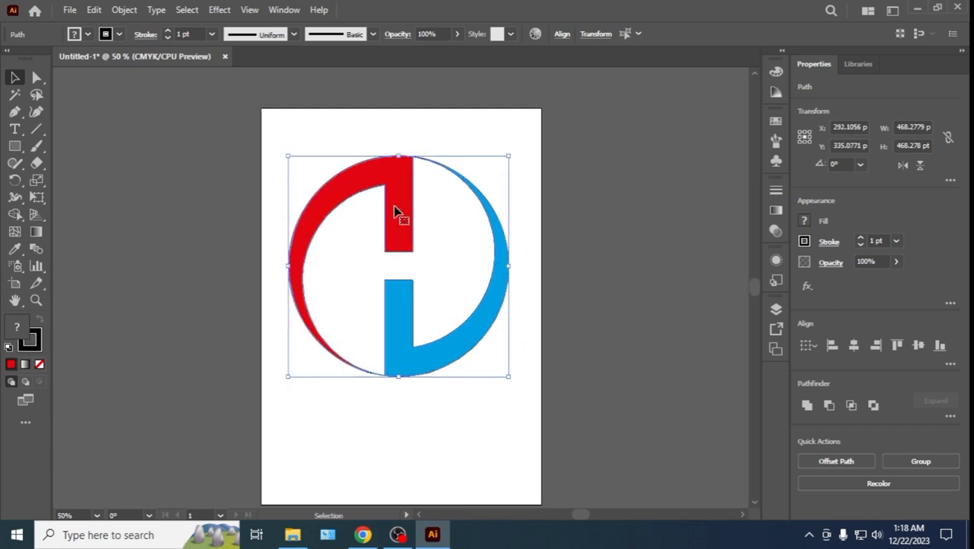
click(407, 121)
Give the red half of the logo a CMYK Red outline.
click(396, 174)
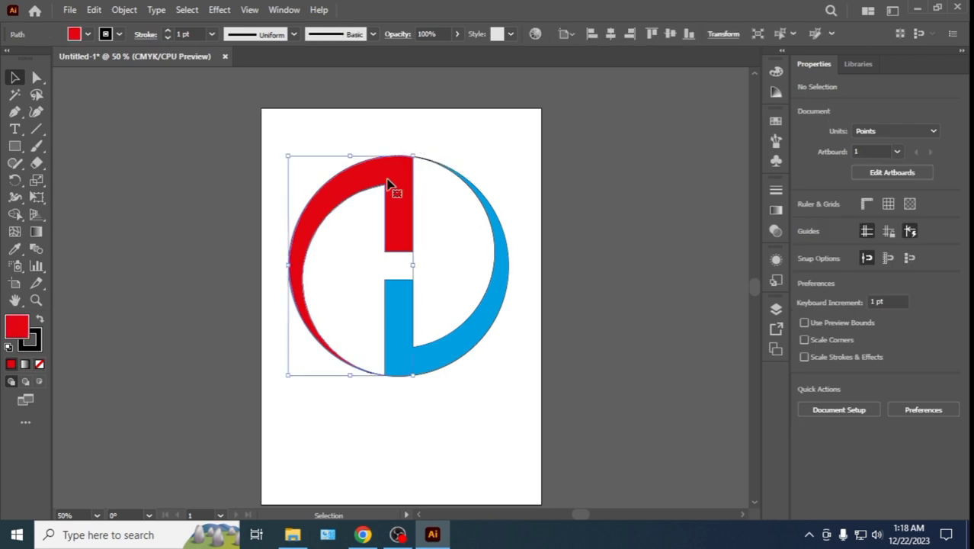
click(119, 34)
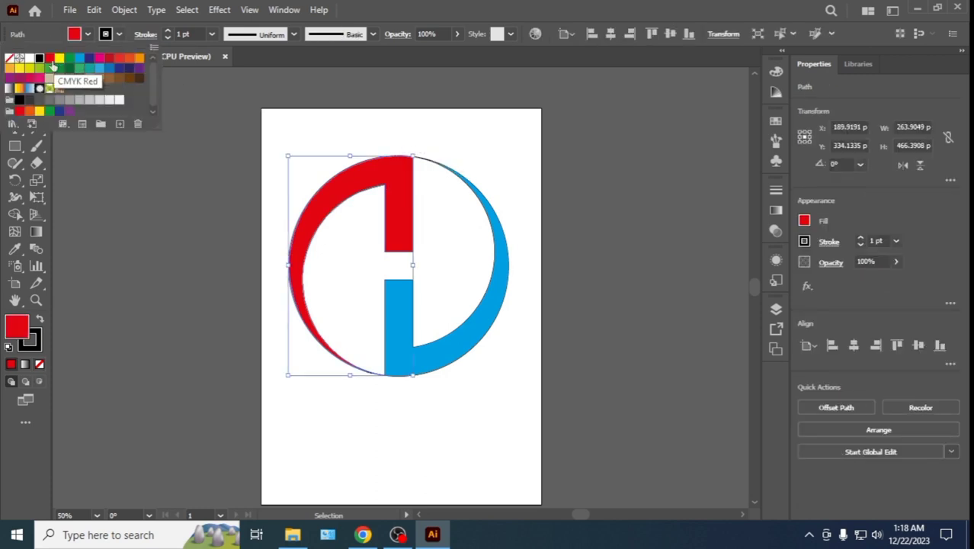
click(51, 64)
click(119, 34)
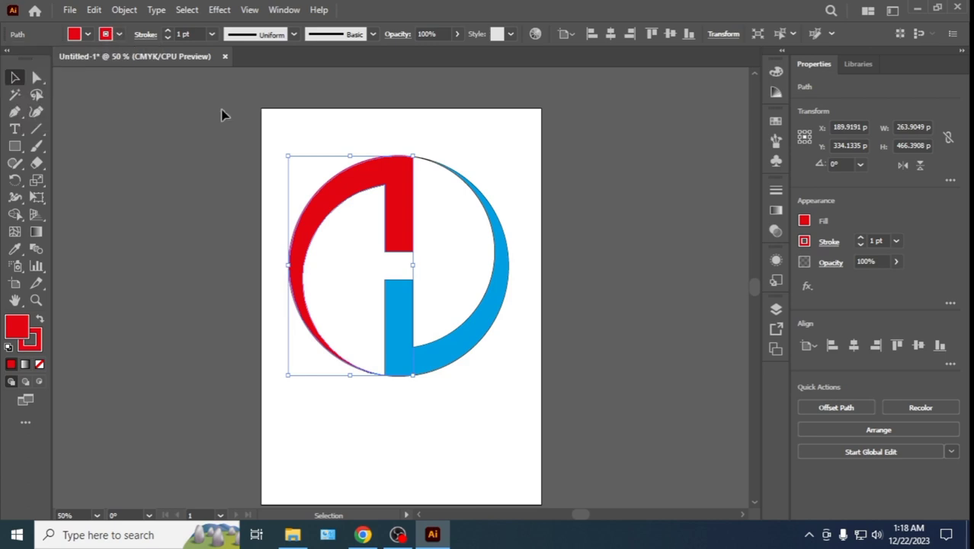
click(312, 137)
Give the blue half of the logo a blue outline.
click(389, 316)
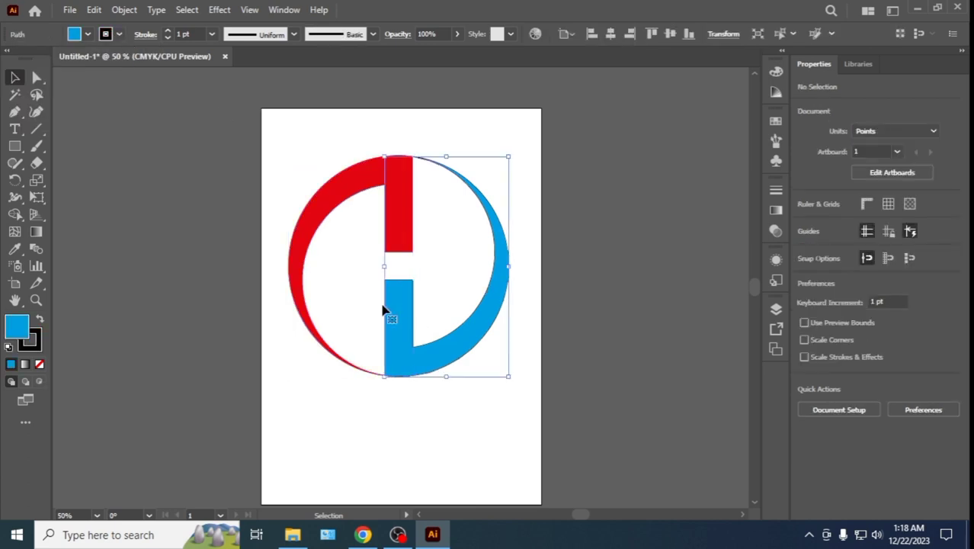
click(120, 34)
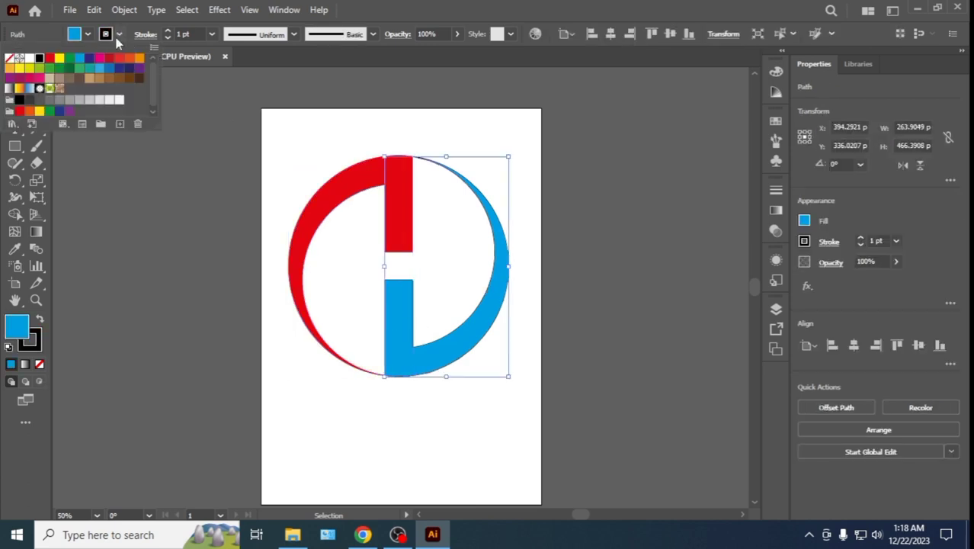
click(80, 60)
click(331, 149)
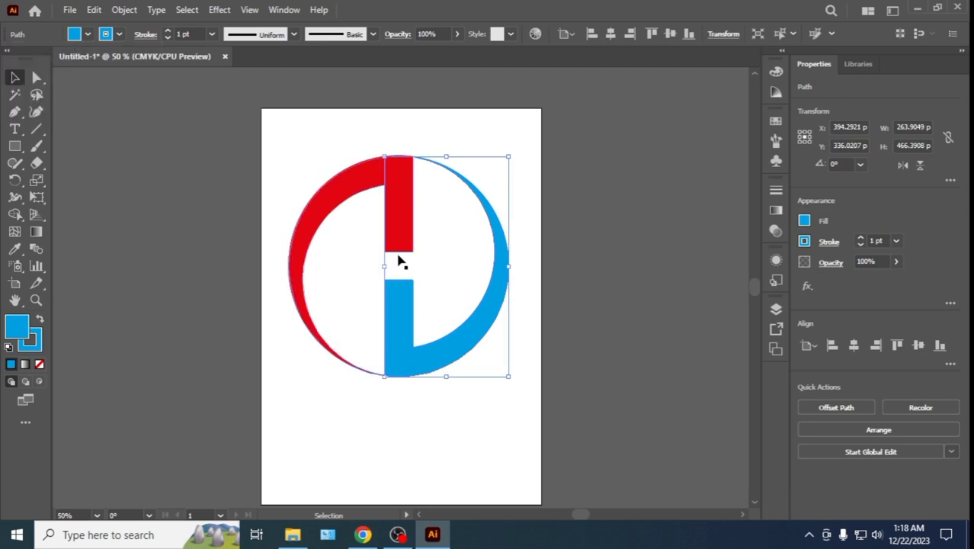
click(374, 311)
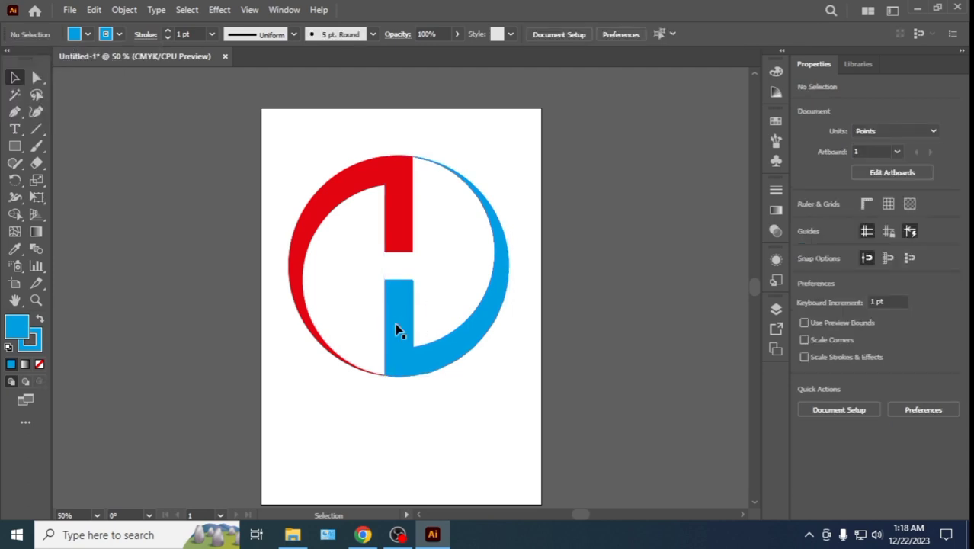
Nudge the blue half two steps right, then select both logo halves.
click(396, 329)
key(Right)
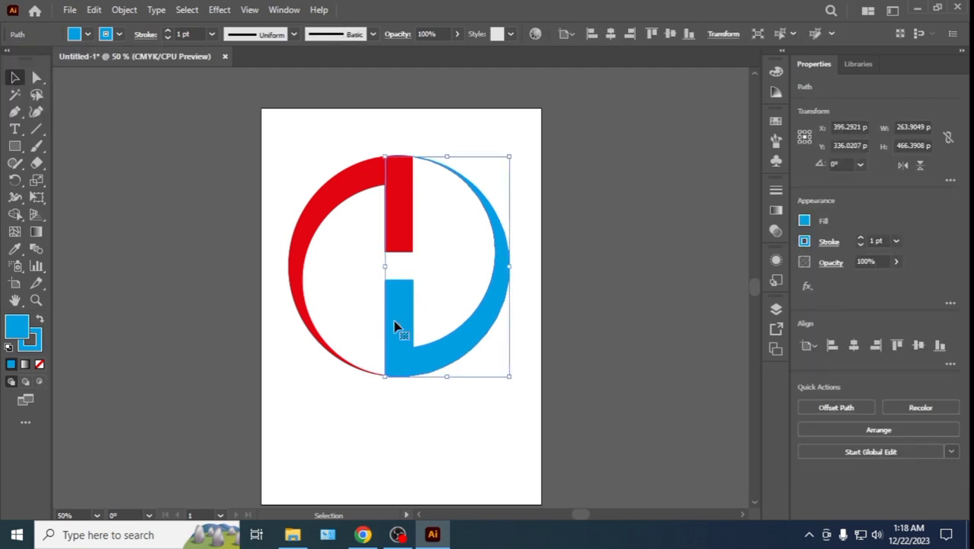
key(Right)
click(279, 175)
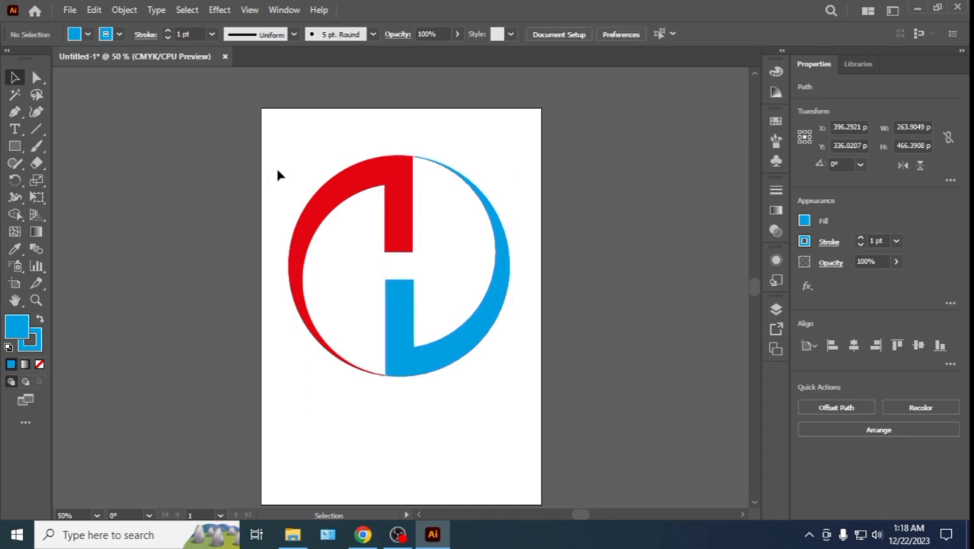
click(390, 311)
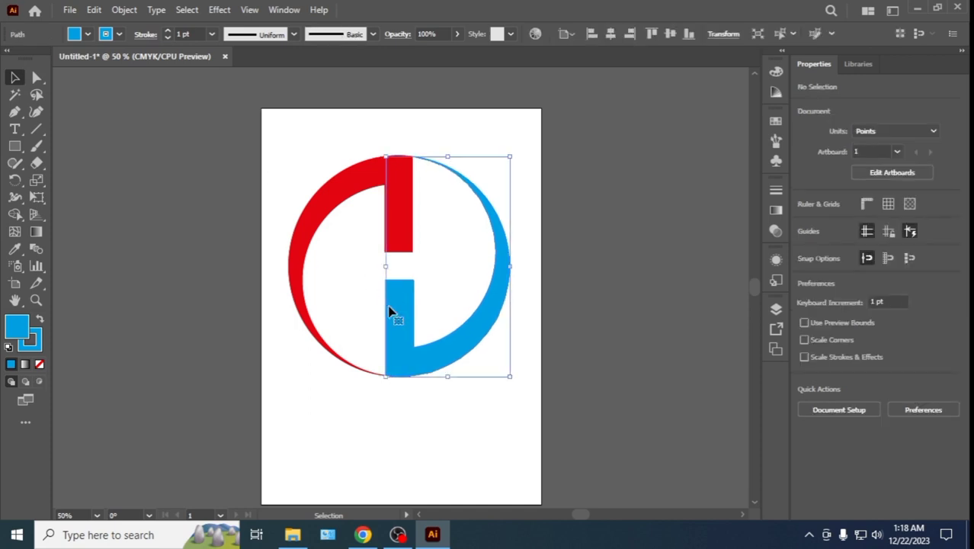
click(321, 160)
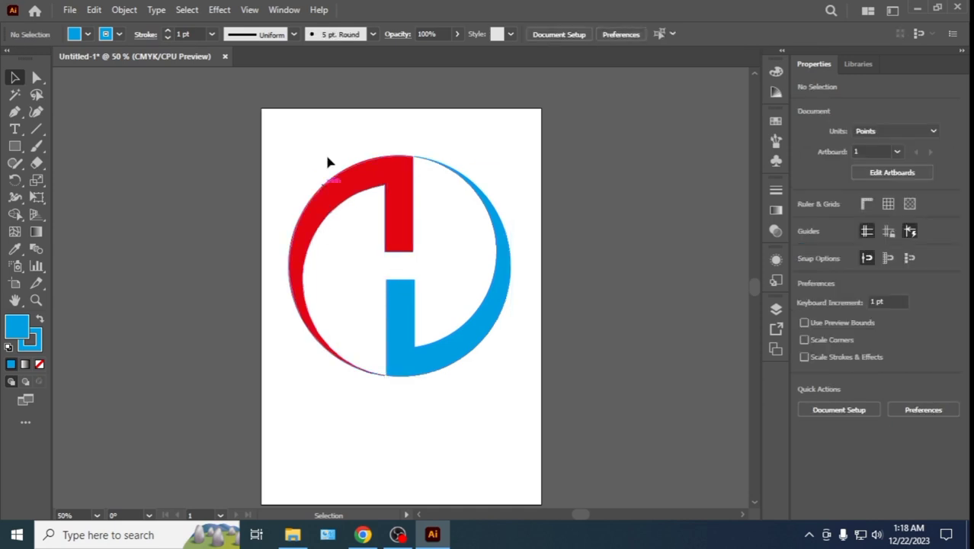
drag(325, 146, 497, 359)
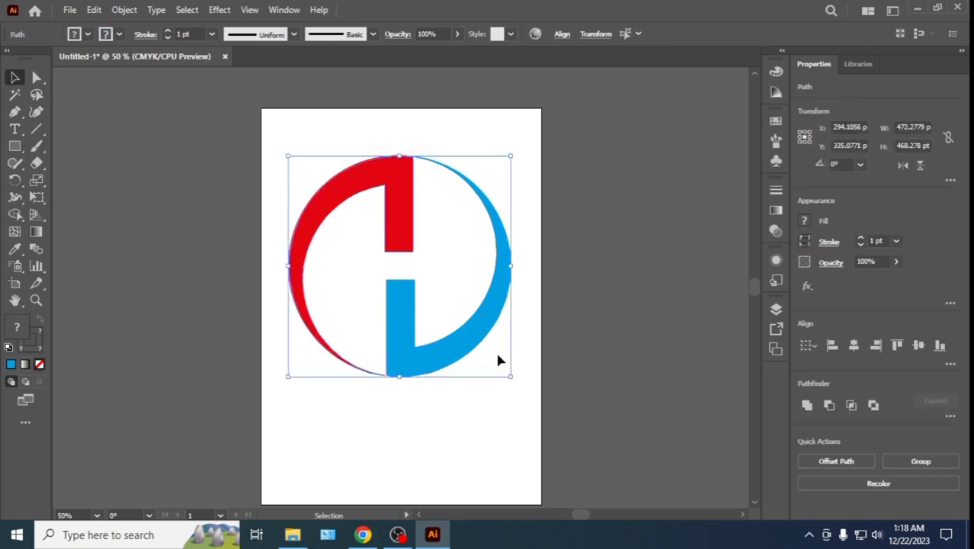
Group the red and blue logo pieces and apply a Stylize Drop Shadow.
key(ctrl+g)
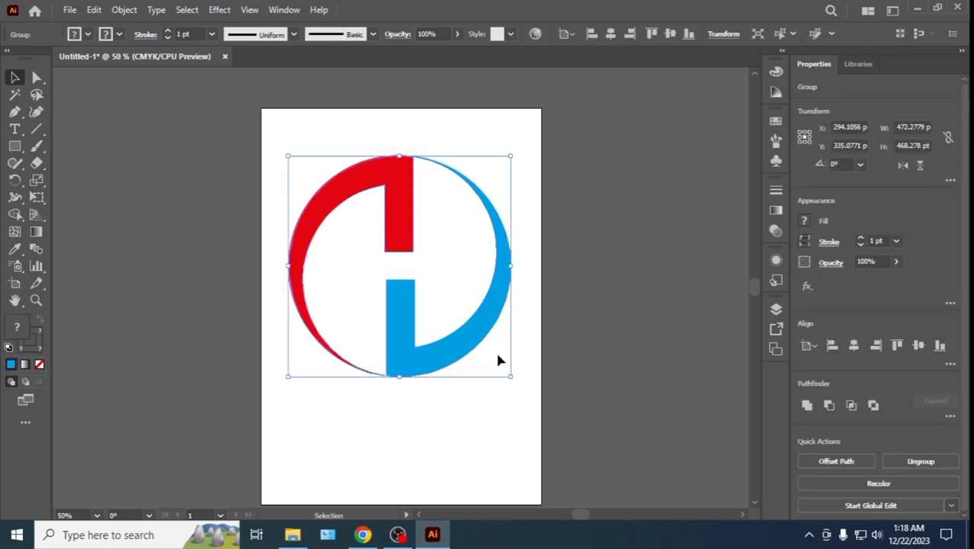
click(223, 11)
mouse_move(251, 172)
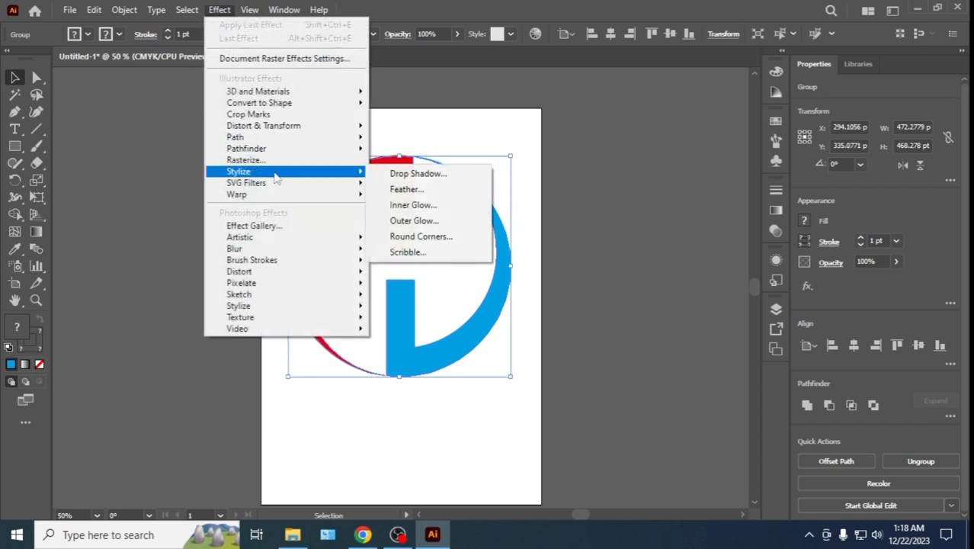
click(425, 176)
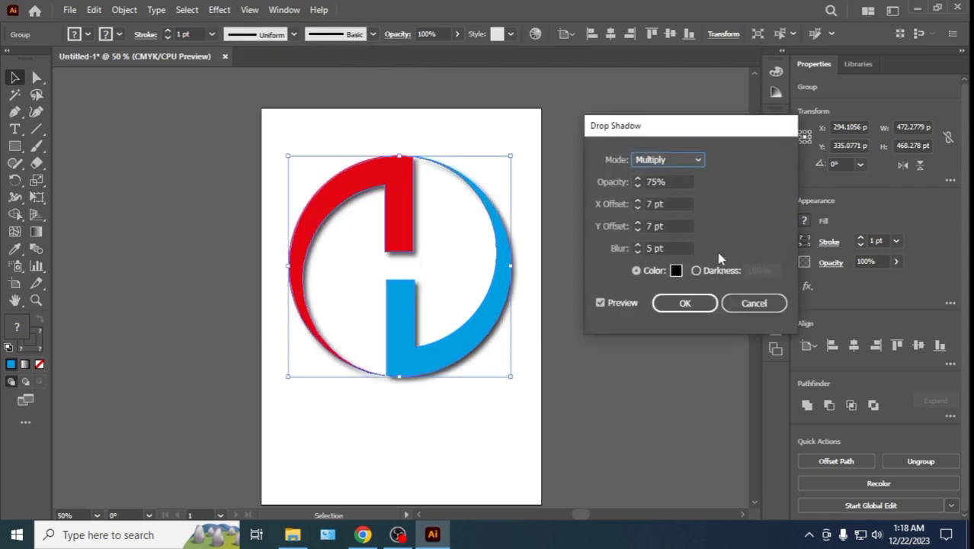
click(684, 305)
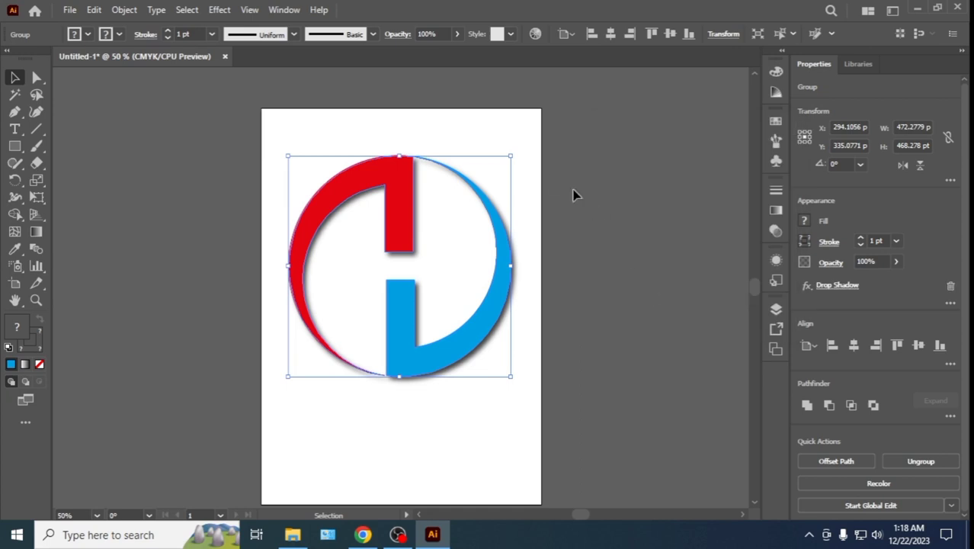
click(529, 146)
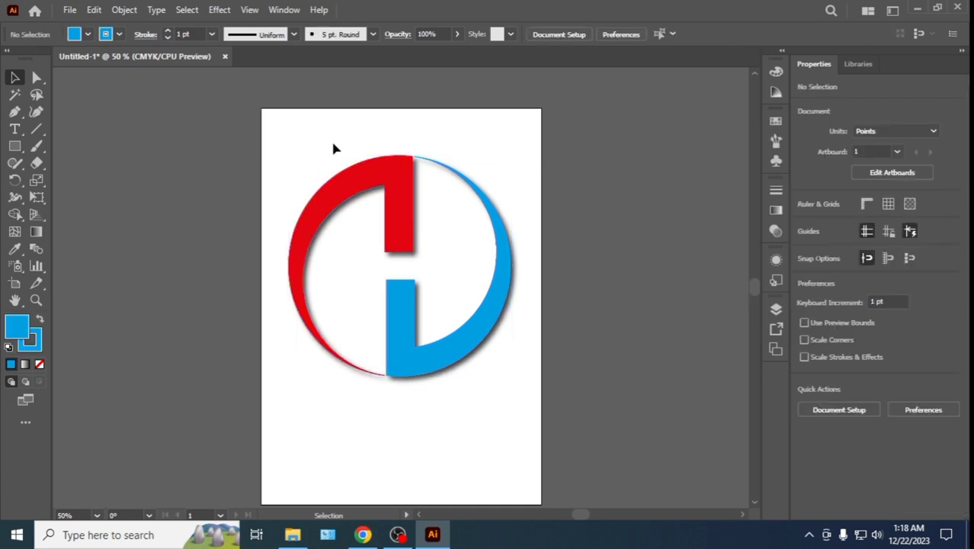
Move the logo group lower on the artboard, to about X 297.6, Y 420.9 pt.
drag(319, 143, 461, 356)
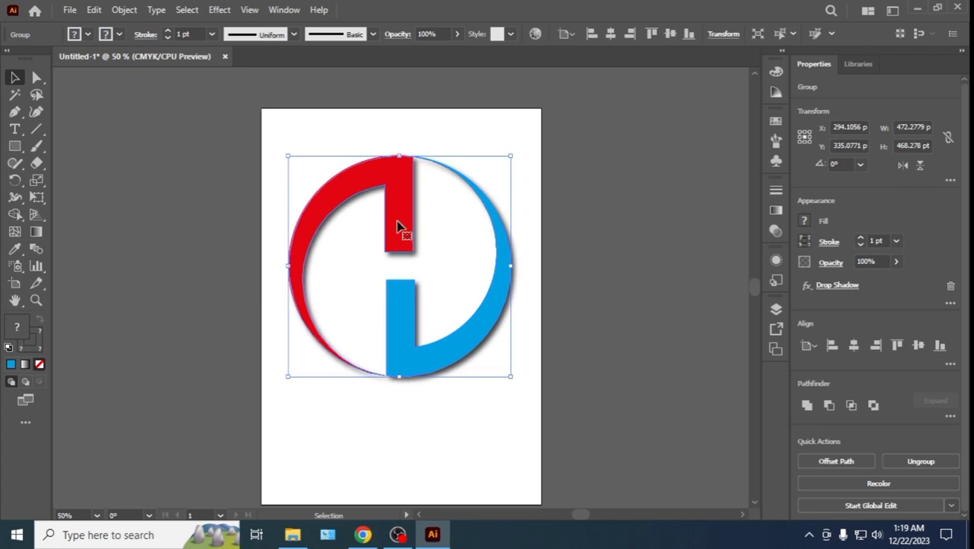
drag(396, 226, 400, 265)
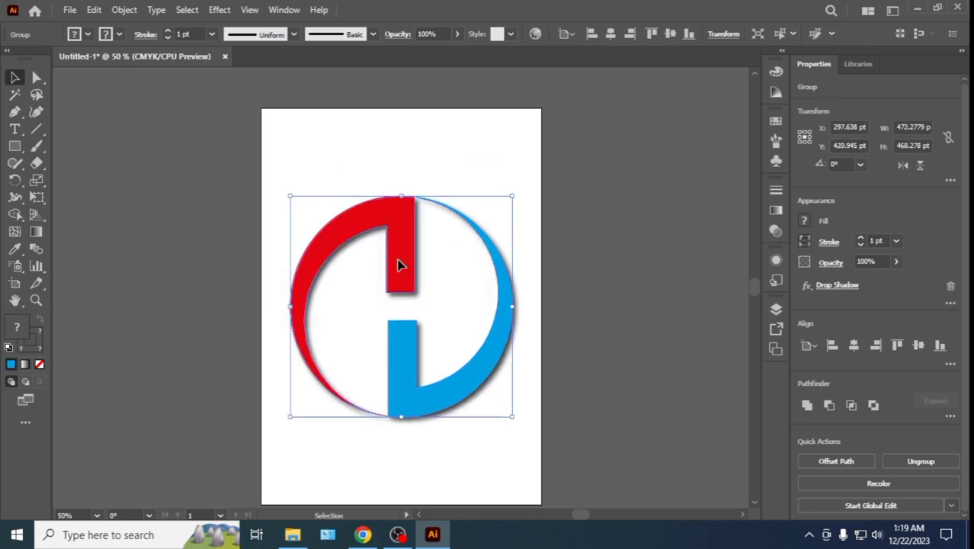
click(439, 150)
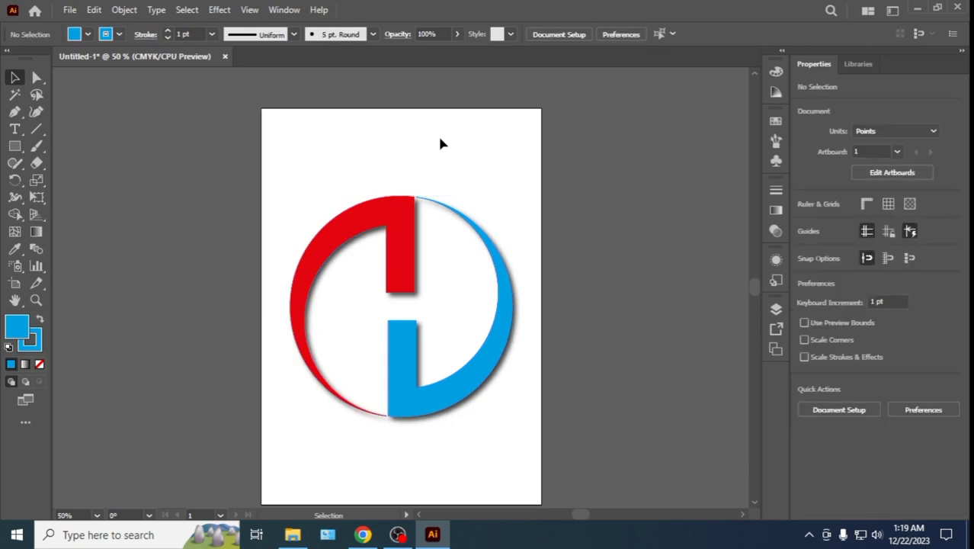
Start Export As and browse to the F:\ADOBE ILLUSTRATOR DESIGN folder.
click(69, 9)
mouse_move(96, 287)
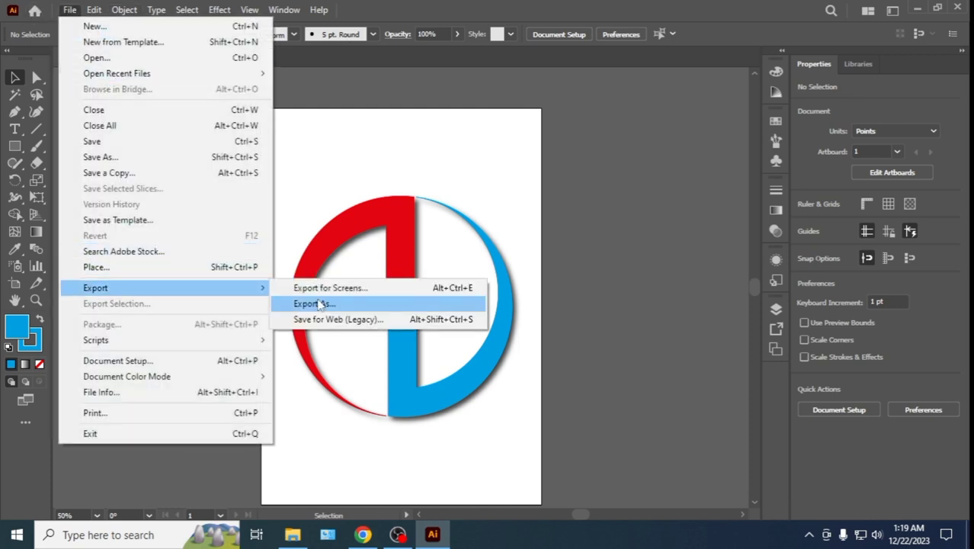
click(314, 303)
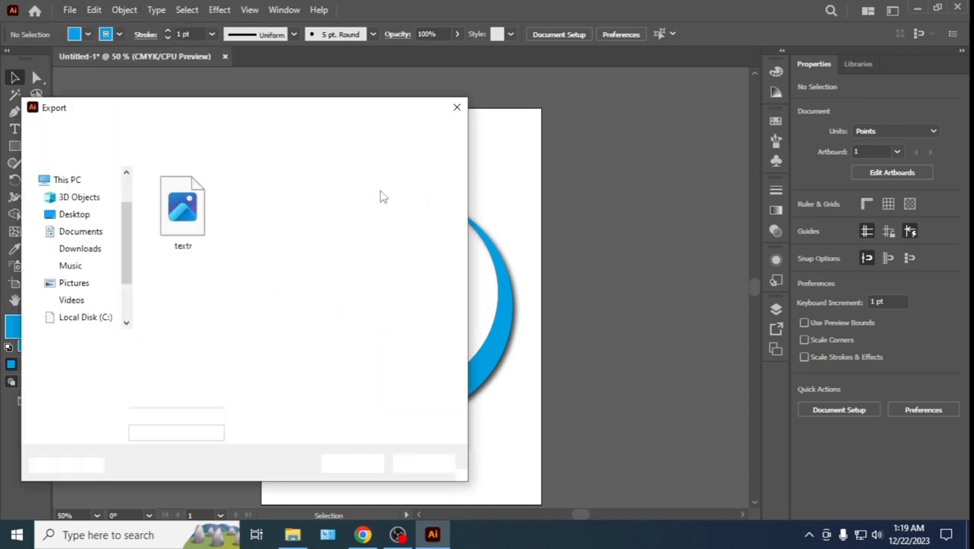
scroll(118, 328, down, 1)
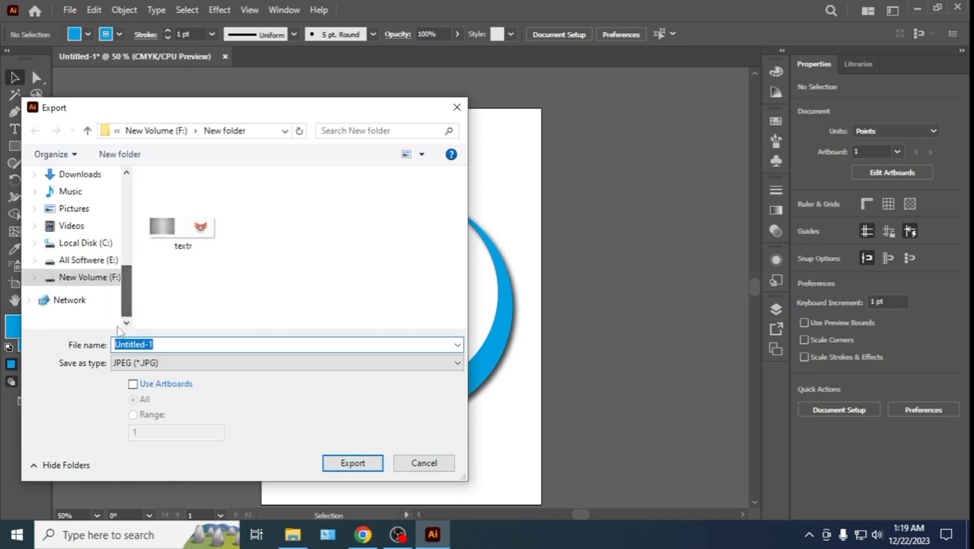
click(111, 279)
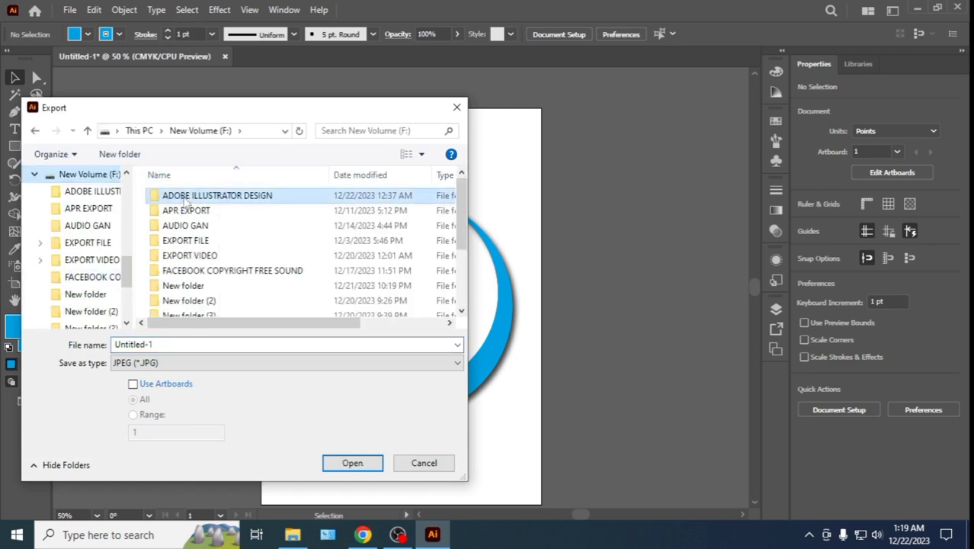
double_click(183, 196)
Export a JPEG named 'circle design 119' using artboards, accepting the JPEG options.
click(190, 344)
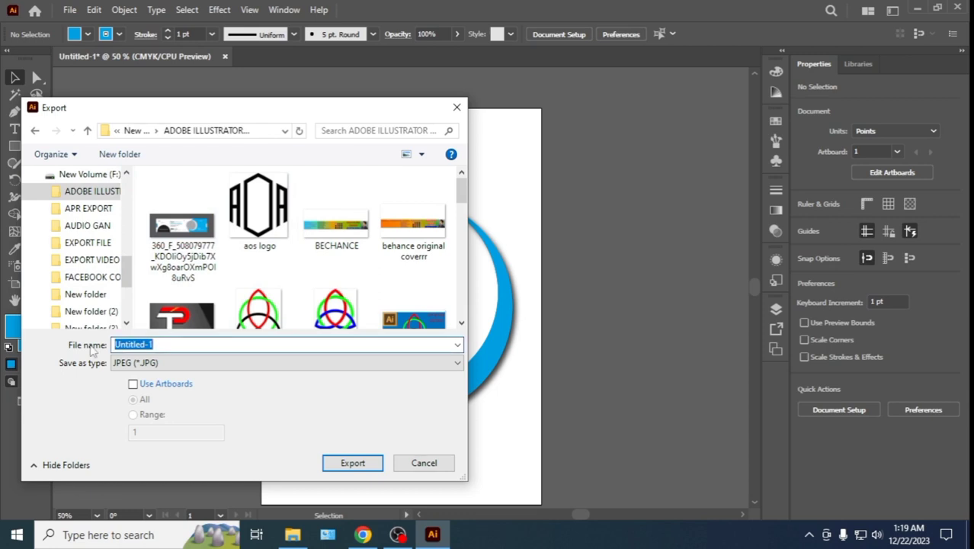
text(c)
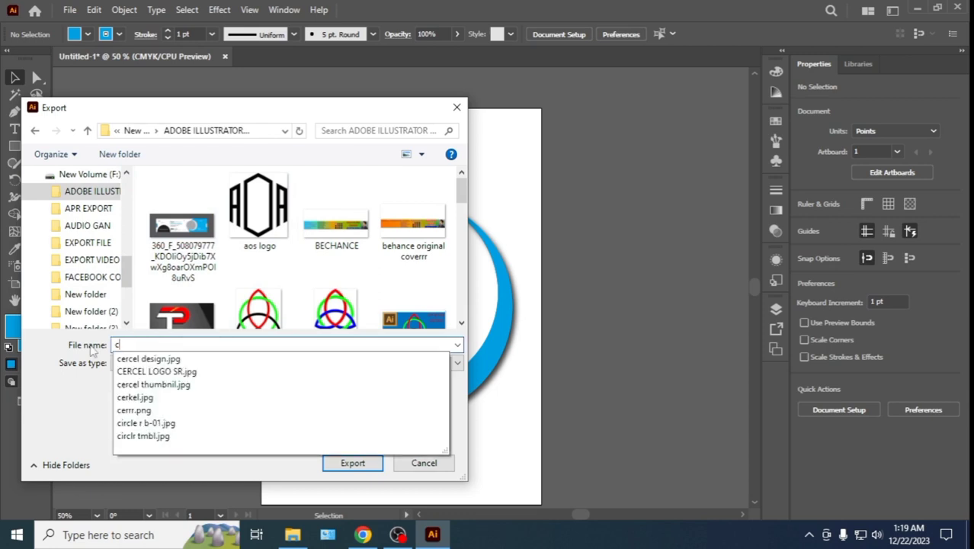
text(irc)
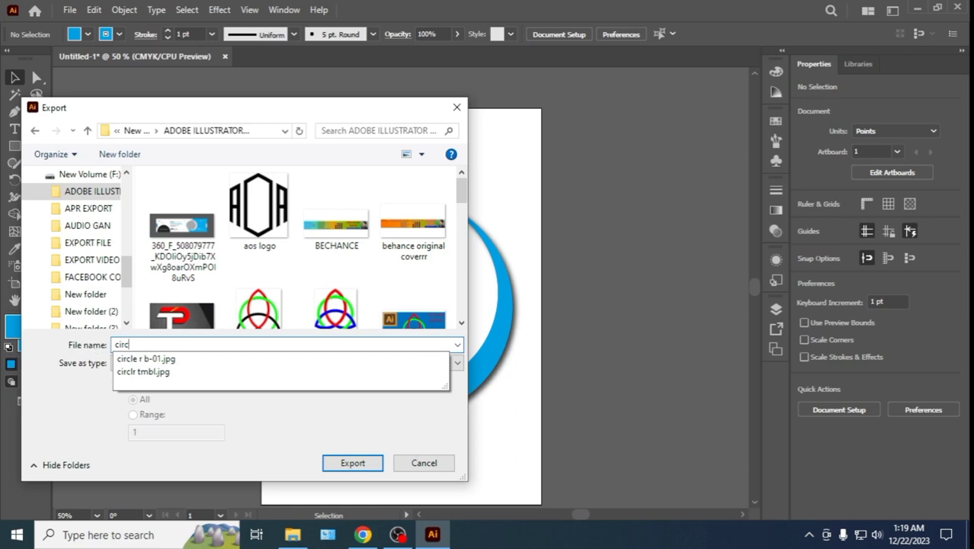
text(le design 119)
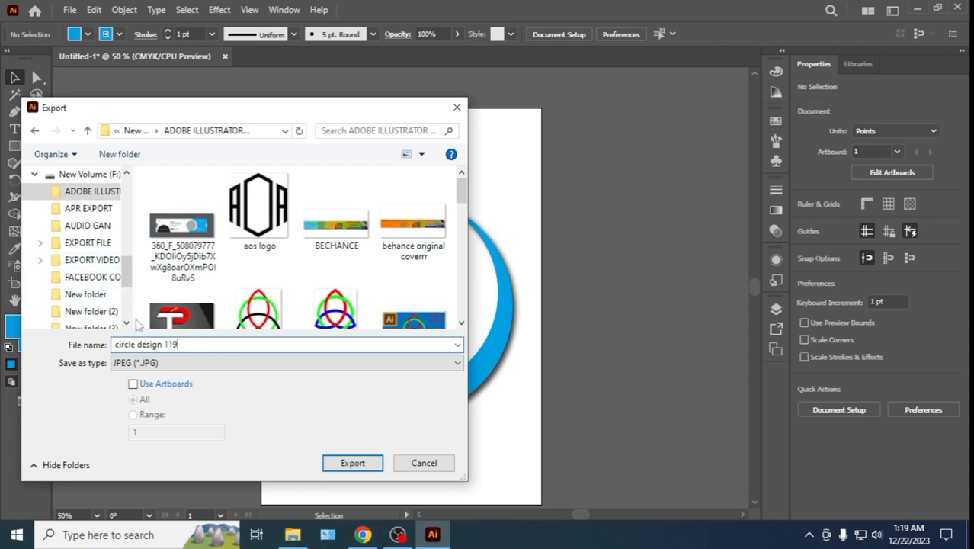
click(133, 384)
click(358, 462)
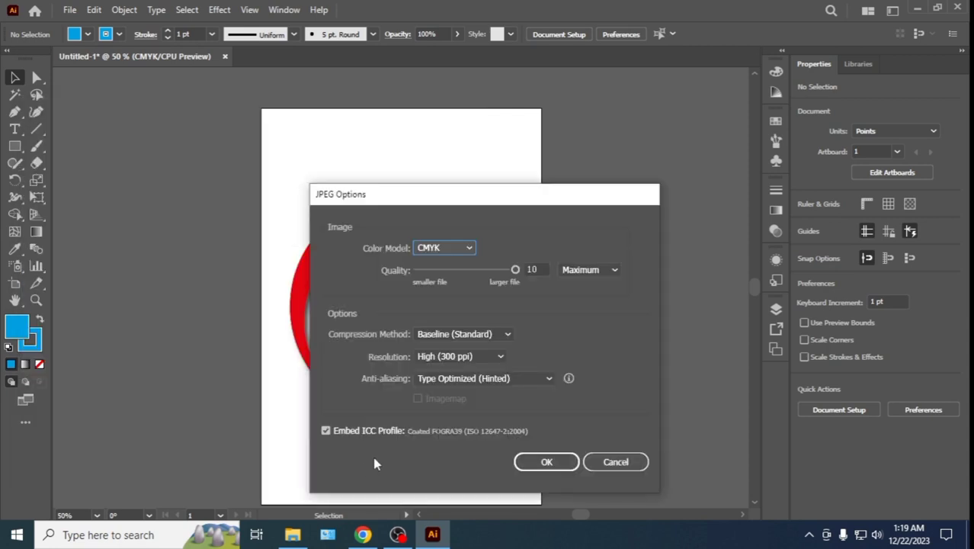
click(544, 463)
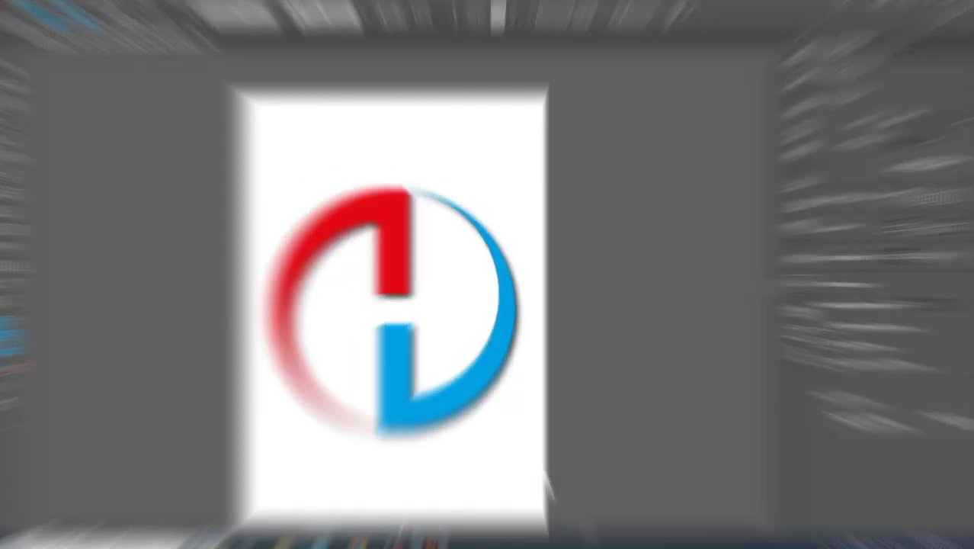